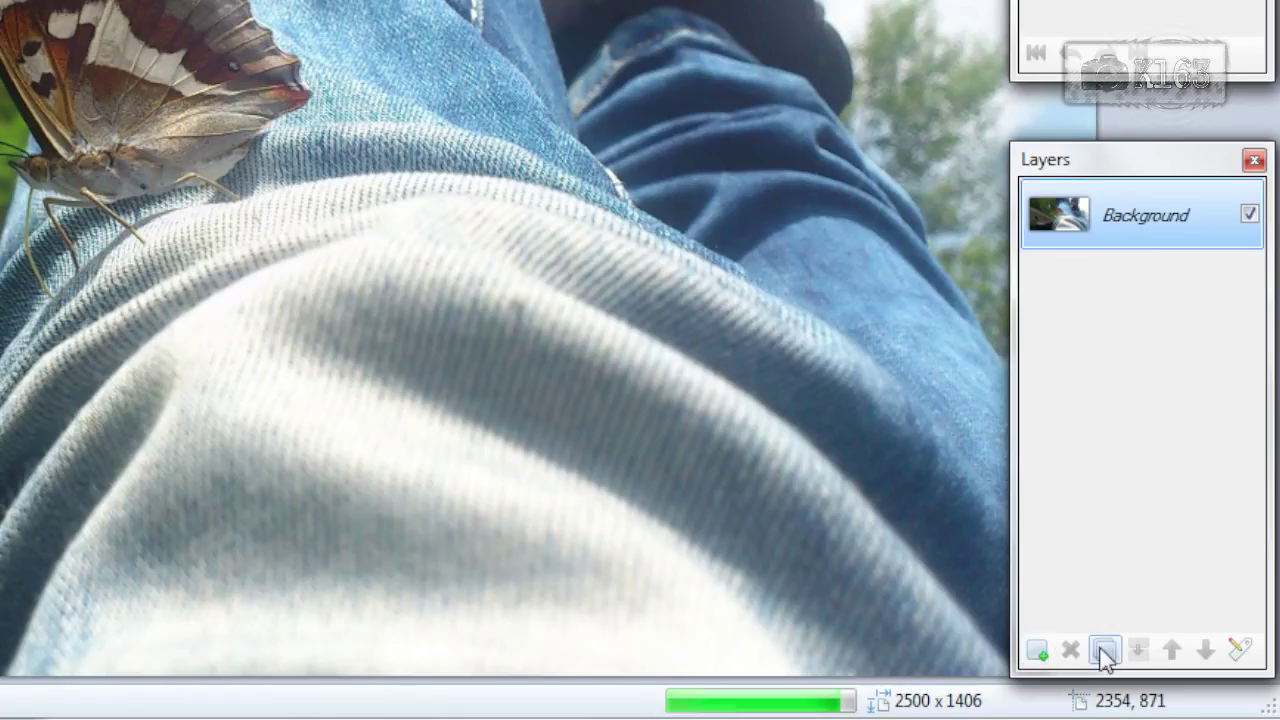
Duplicate the photo layer, hide the lower copy, and pick the Line/Curve tool with red
{"action": "left_click", "coordinate": [1104, 650]}
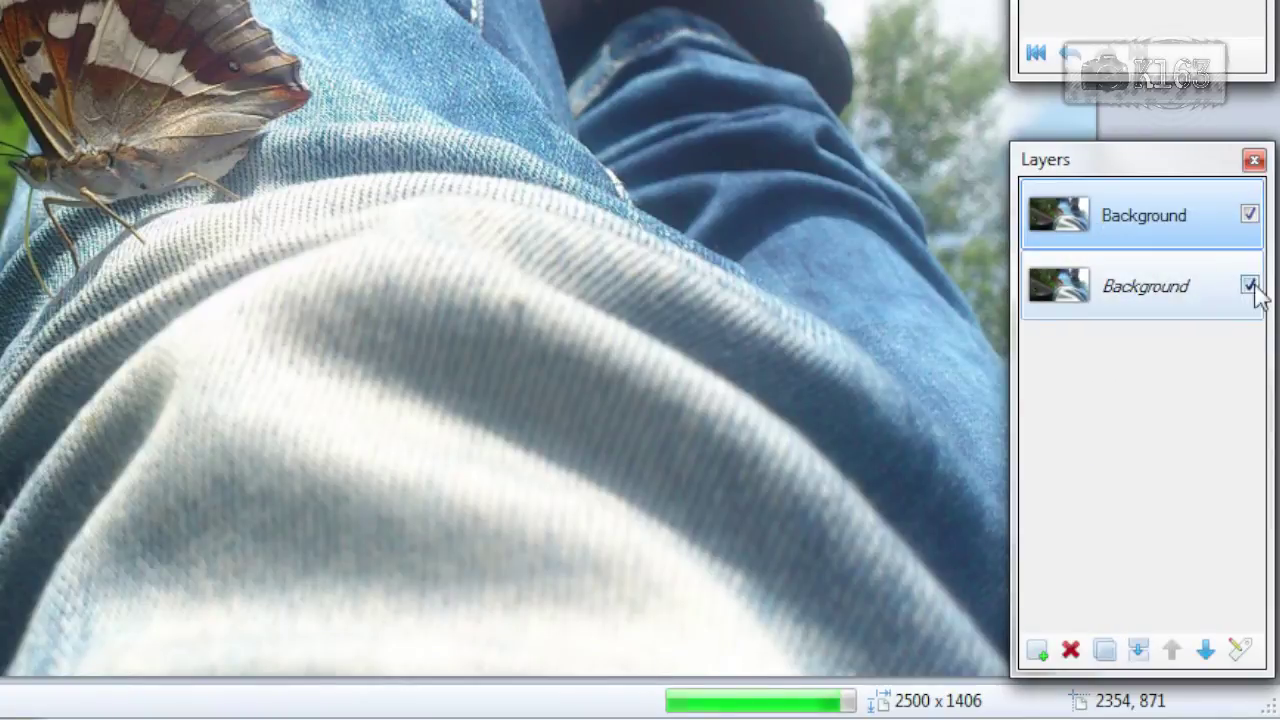
{"action": "left_click", "coordinate": [1250, 285]}
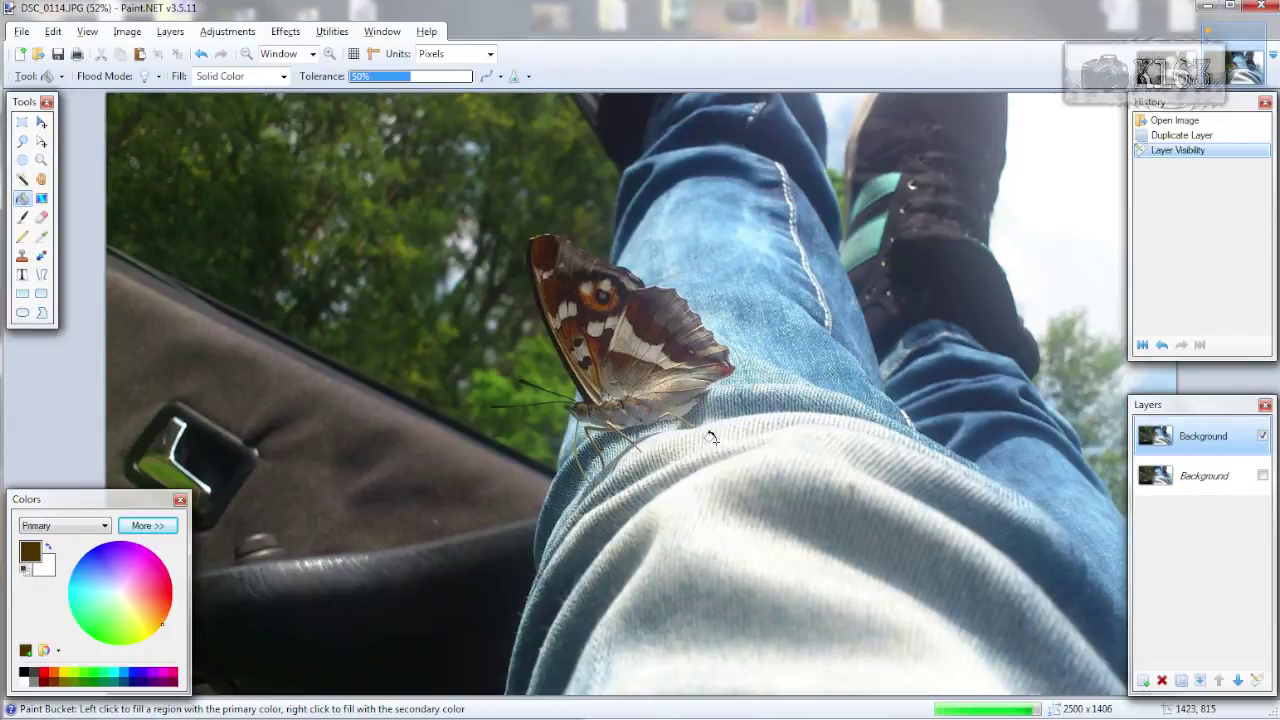
{"action": "left_click", "coordinate": [41, 274]}
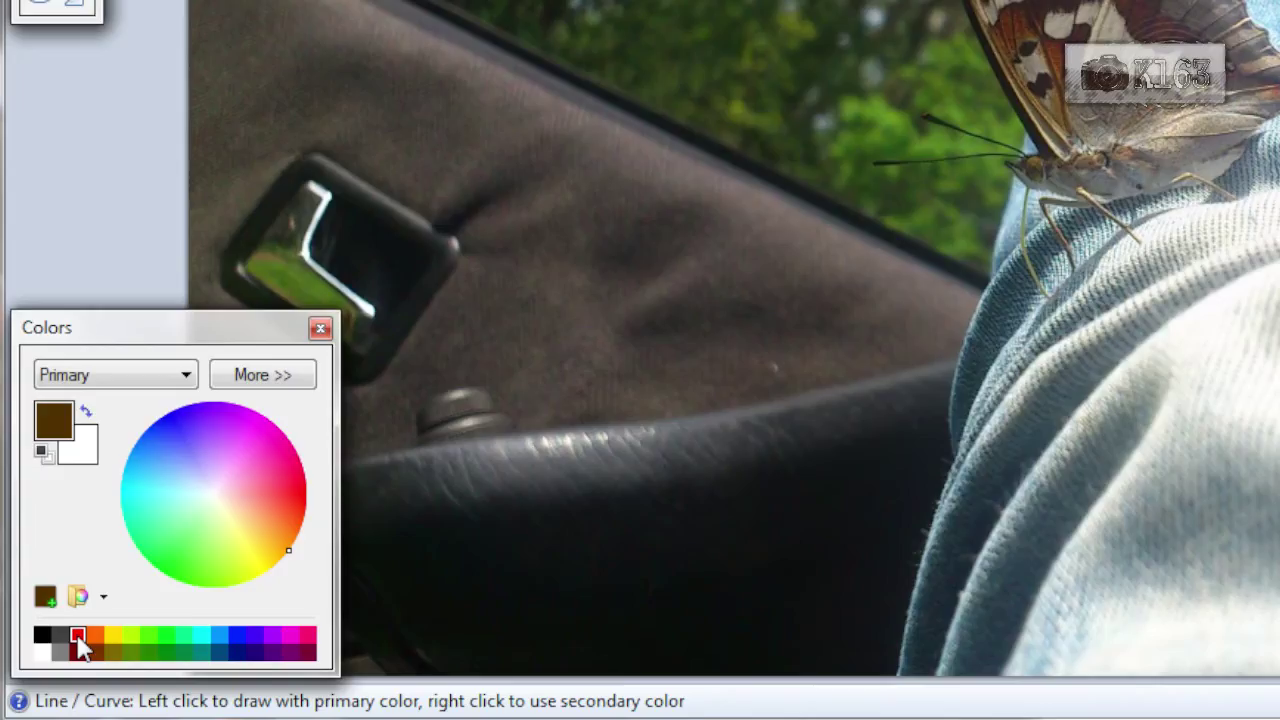
{"action": "right_click", "coordinate": [80, 645]}
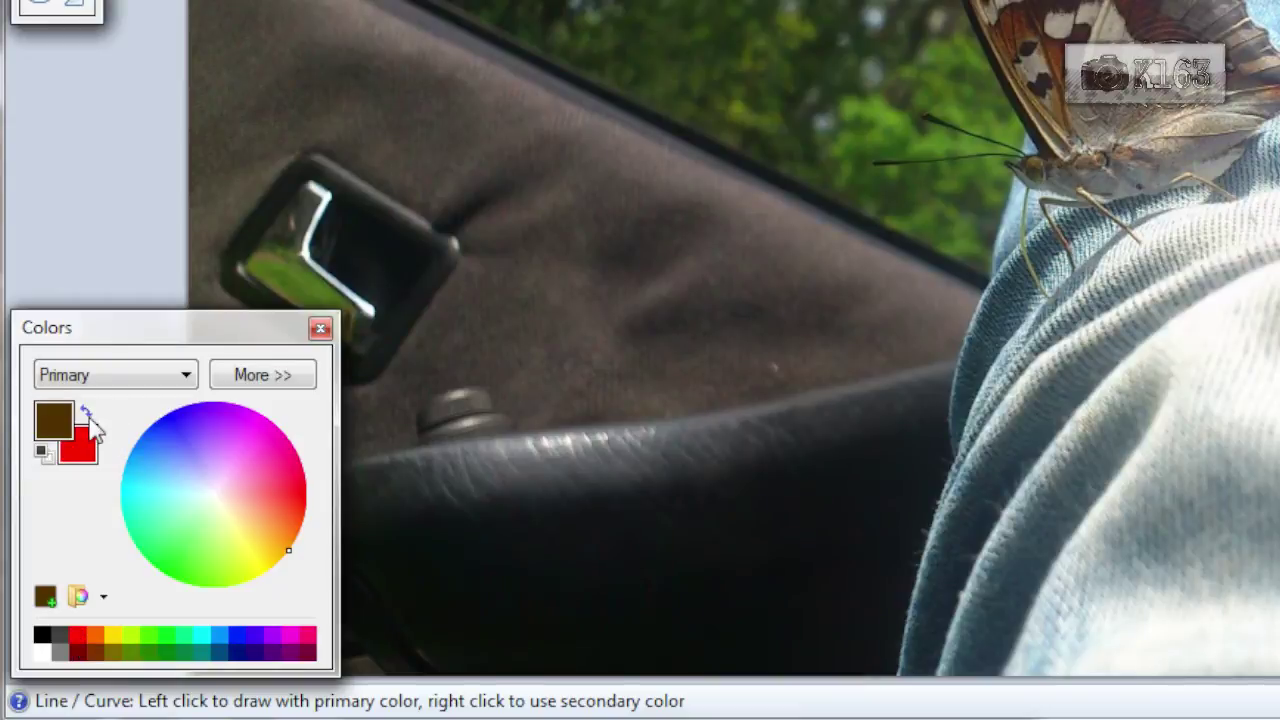
{"action": "left_click", "coordinate": [86, 411]}
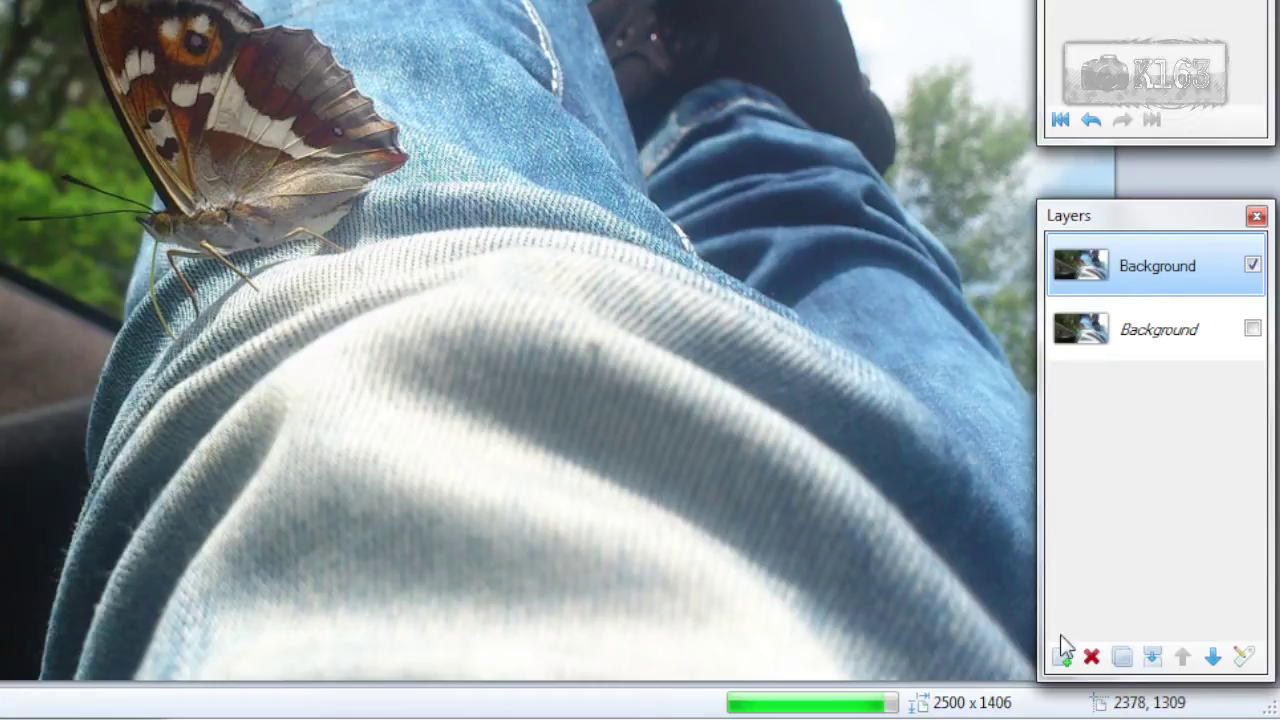
Add a new Layer 3 and set its blend mode to Color Burn
{"action": "left_click", "coordinate": [1061, 657]}
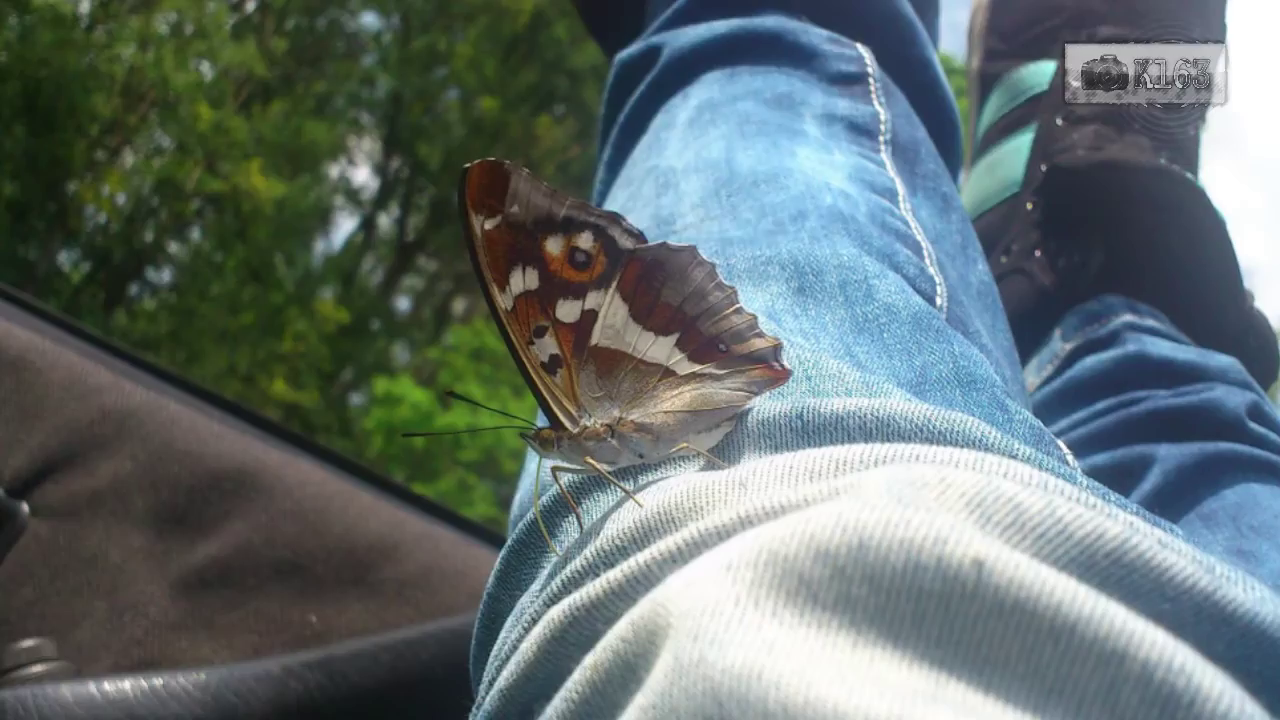
{"action": "key", "text": "F4"}
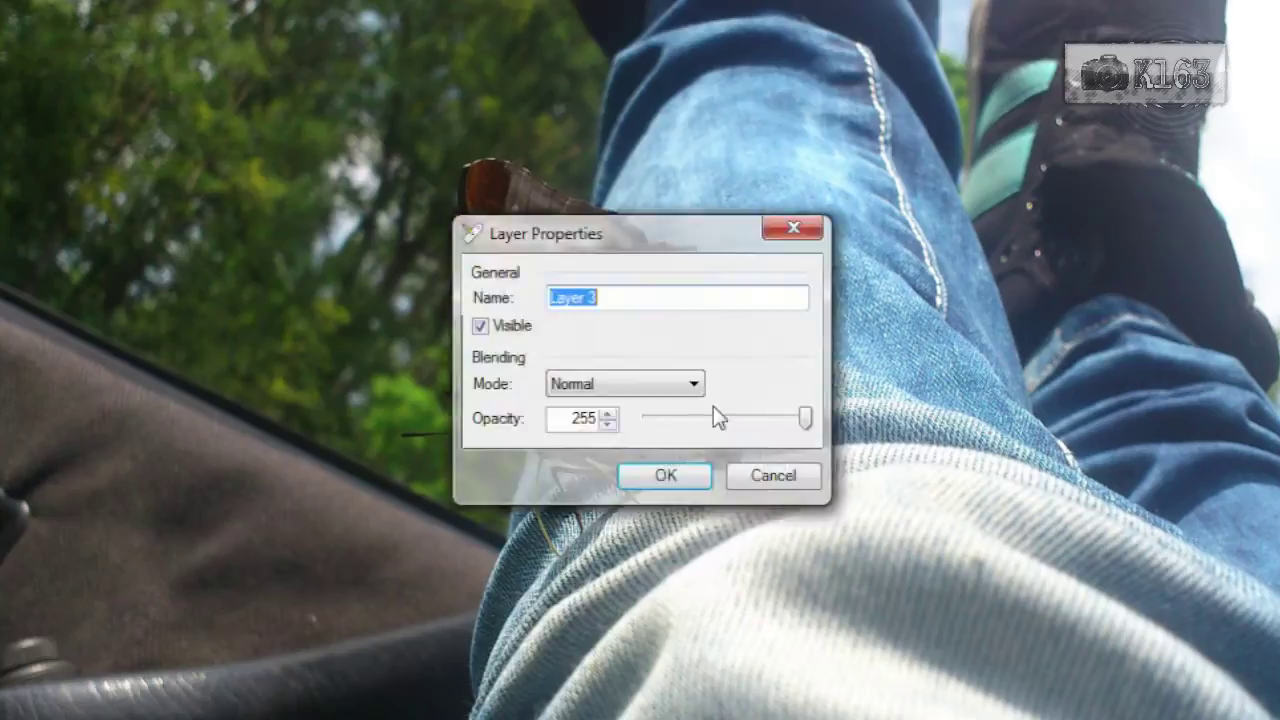
{"action": "left_click", "coordinate": [660, 385]}
{"action": "left_click", "coordinate": [605, 462]}
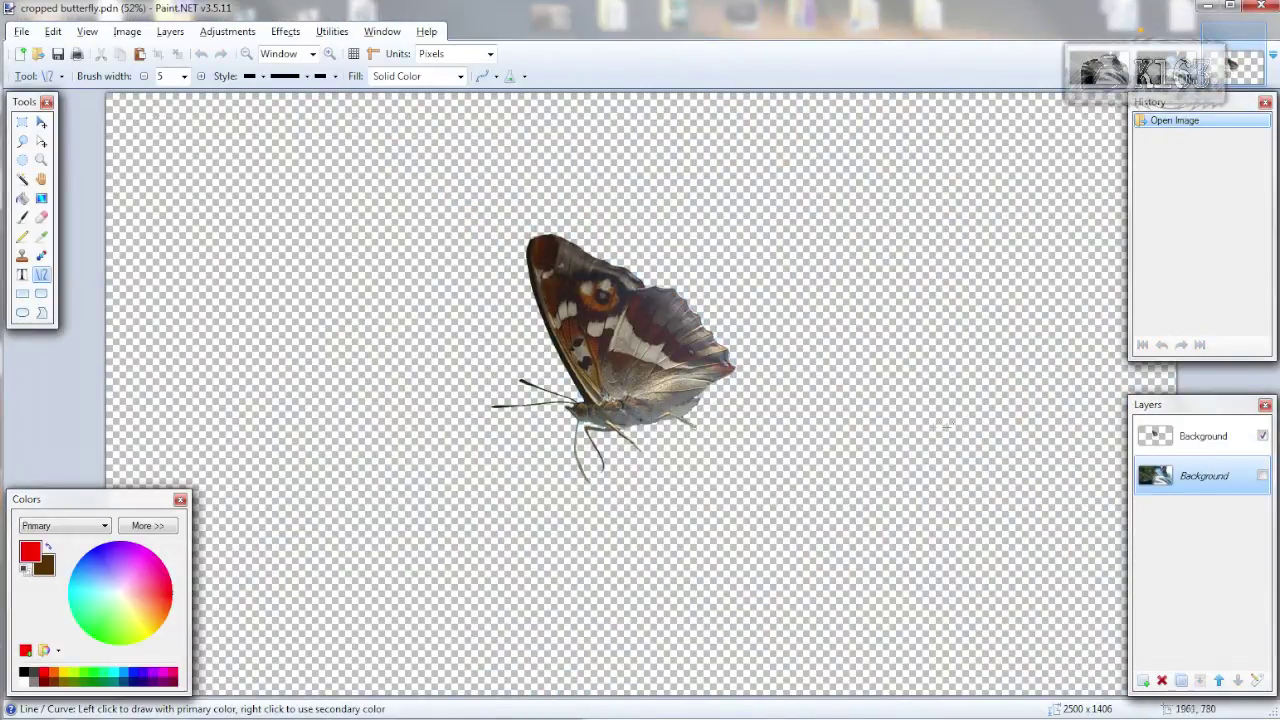
Turn on visibility for both the butterfly cut-out and the photo layer, then select the lower photo layer
{"action": "left_click", "coordinate": [1263, 437]}
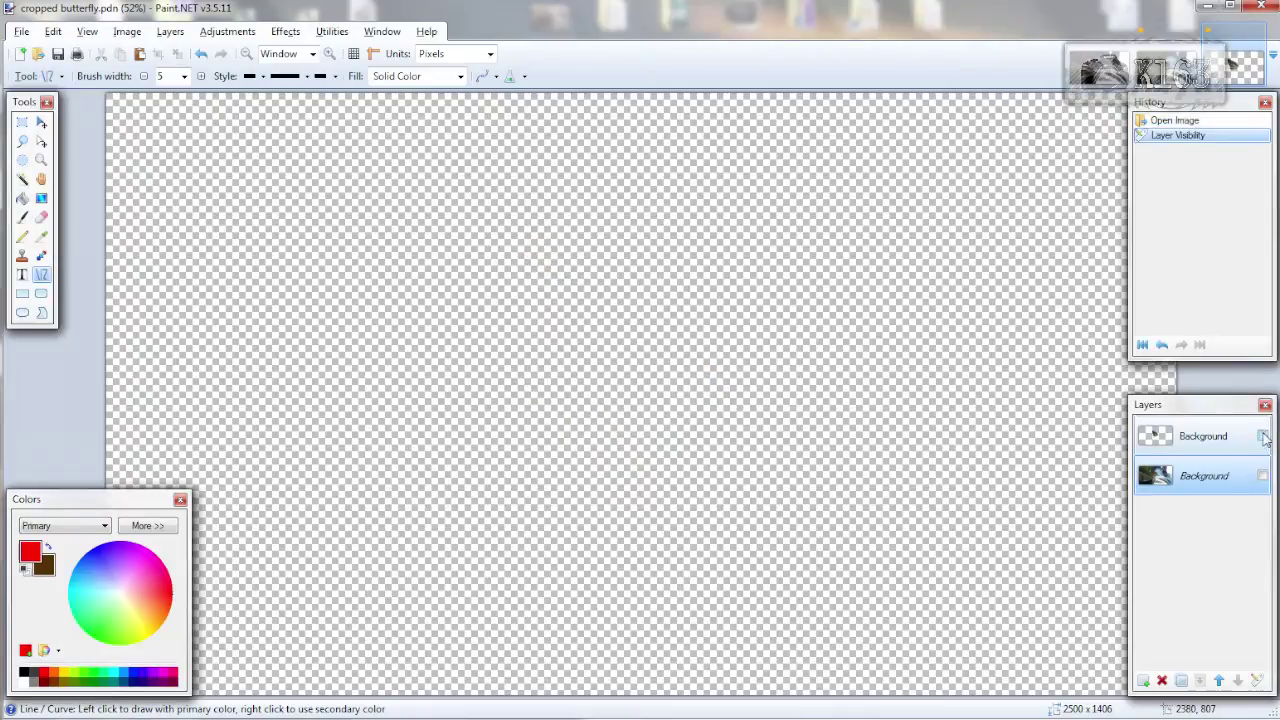
{"action": "left_click", "coordinate": [1263, 437]}
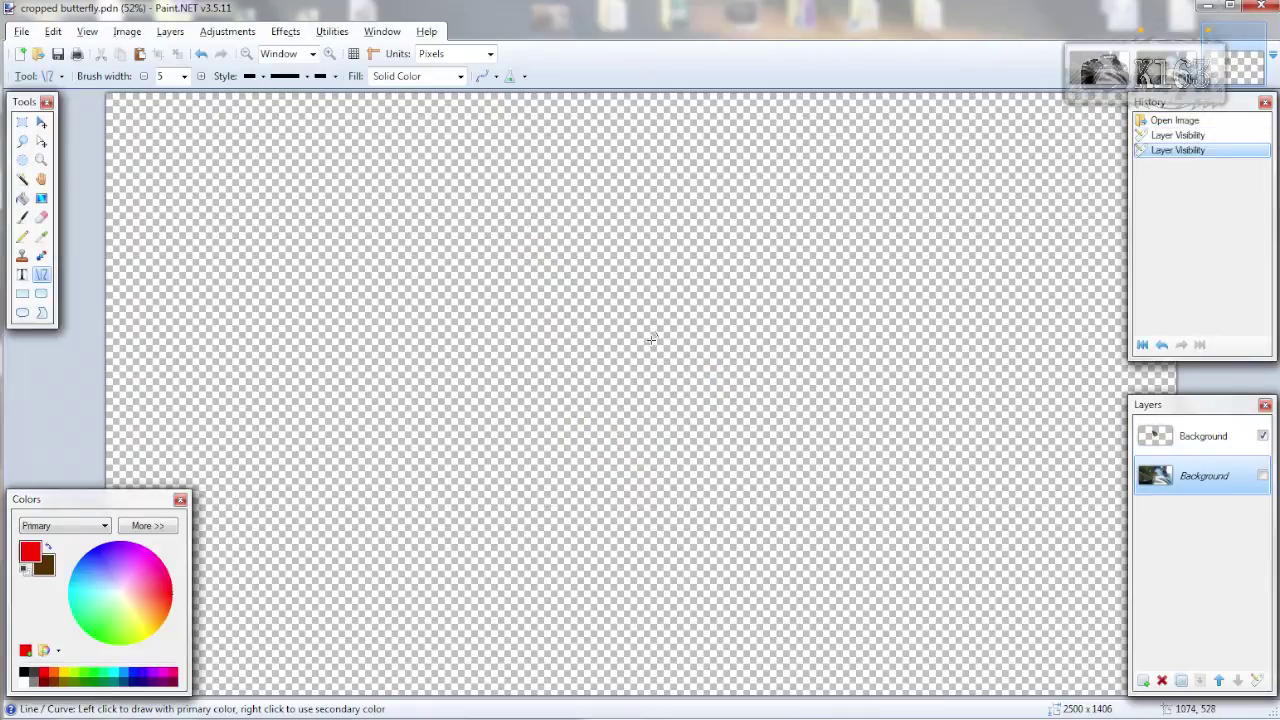
{"action": "left_click", "coordinate": [1263, 476]}
{"action": "left_click", "coordinate": [1263, 437]}
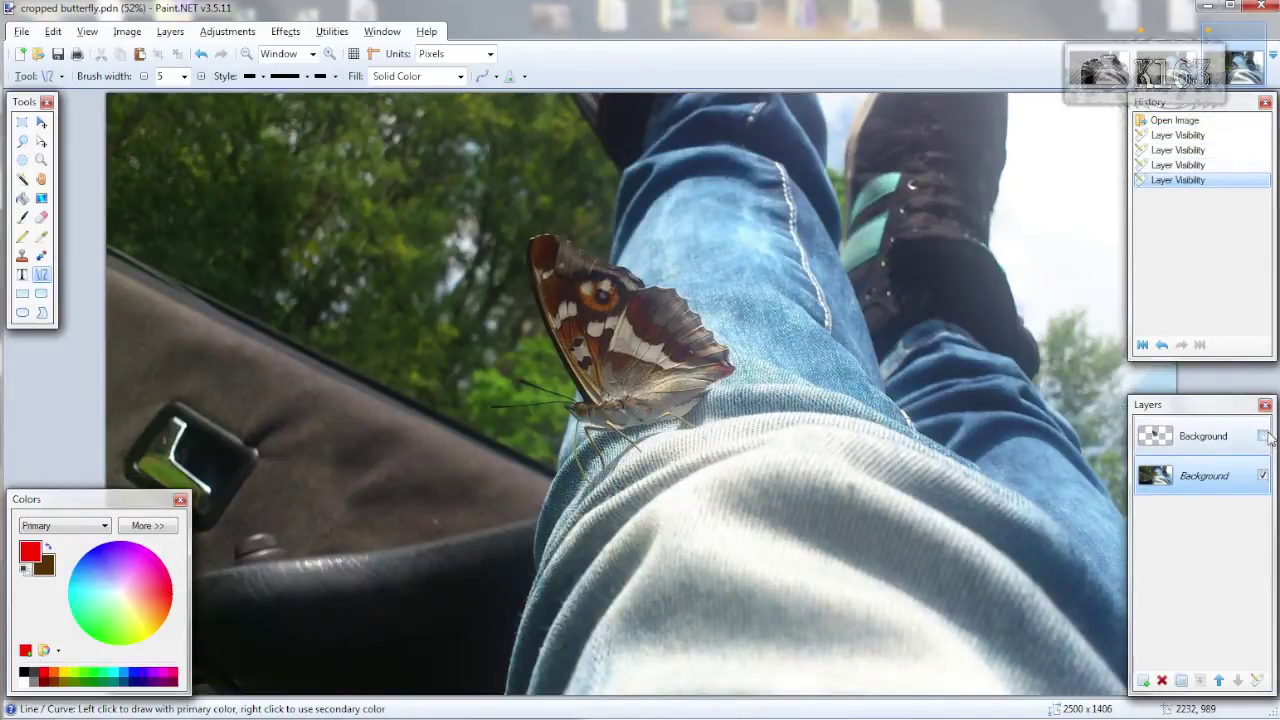
{"action": "left_click", "coordinate": [1264, 437]}
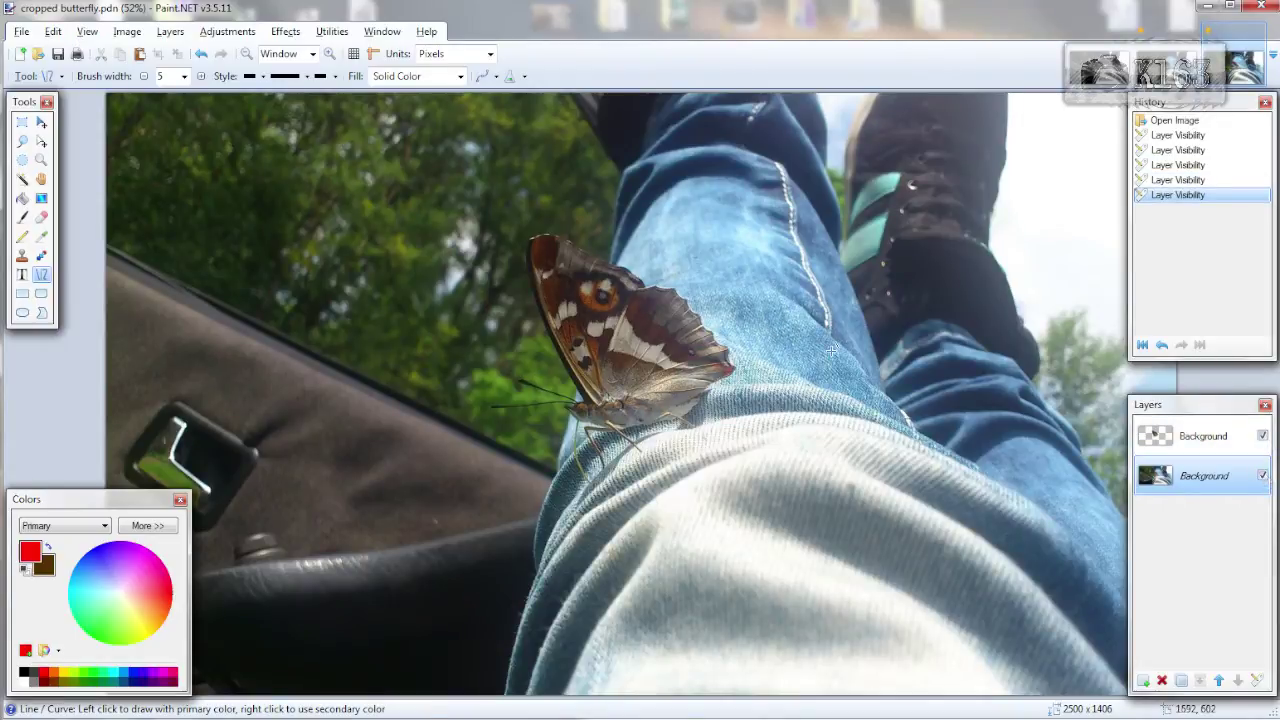
{"action": "left_click", "coordinate": [1155, 438]}
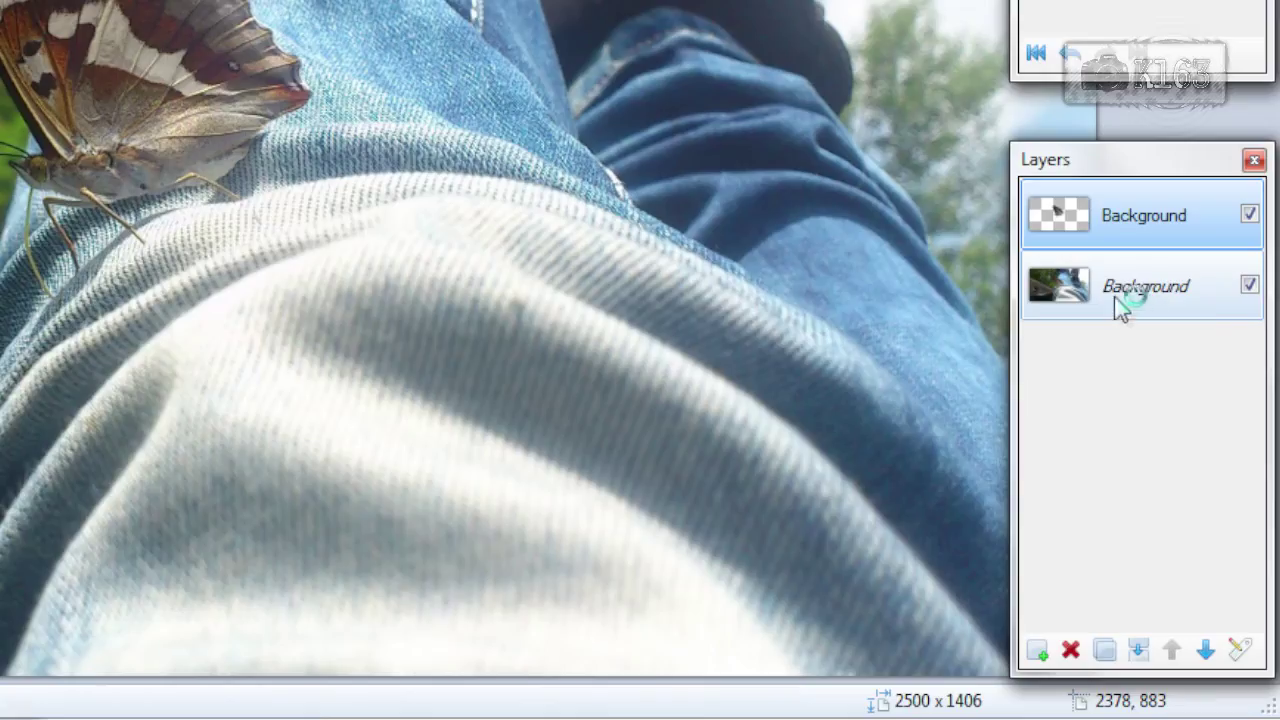
{"action": "left_click", "coordinate": [1118, 303]}
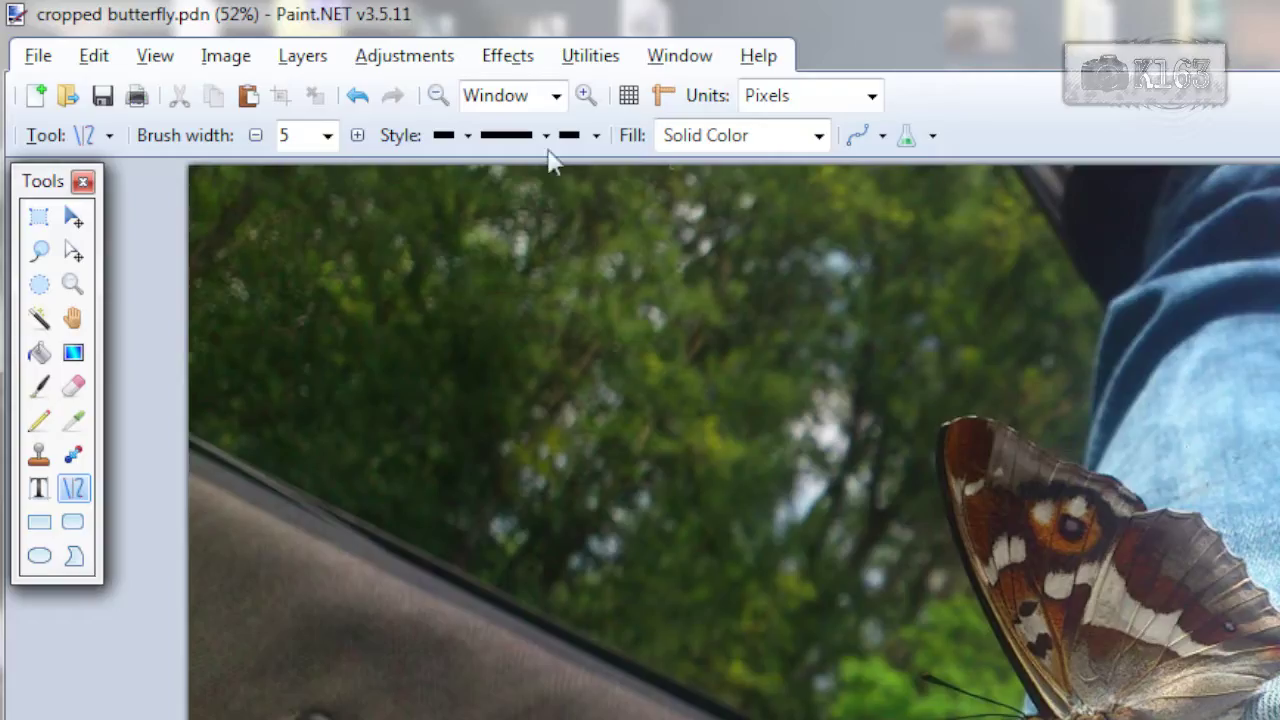
Convert the photo layer to black and white and apply Levels with input 28/221 and gamma 0.93
{"action": "left_click", "coordinate": [365, 60]}
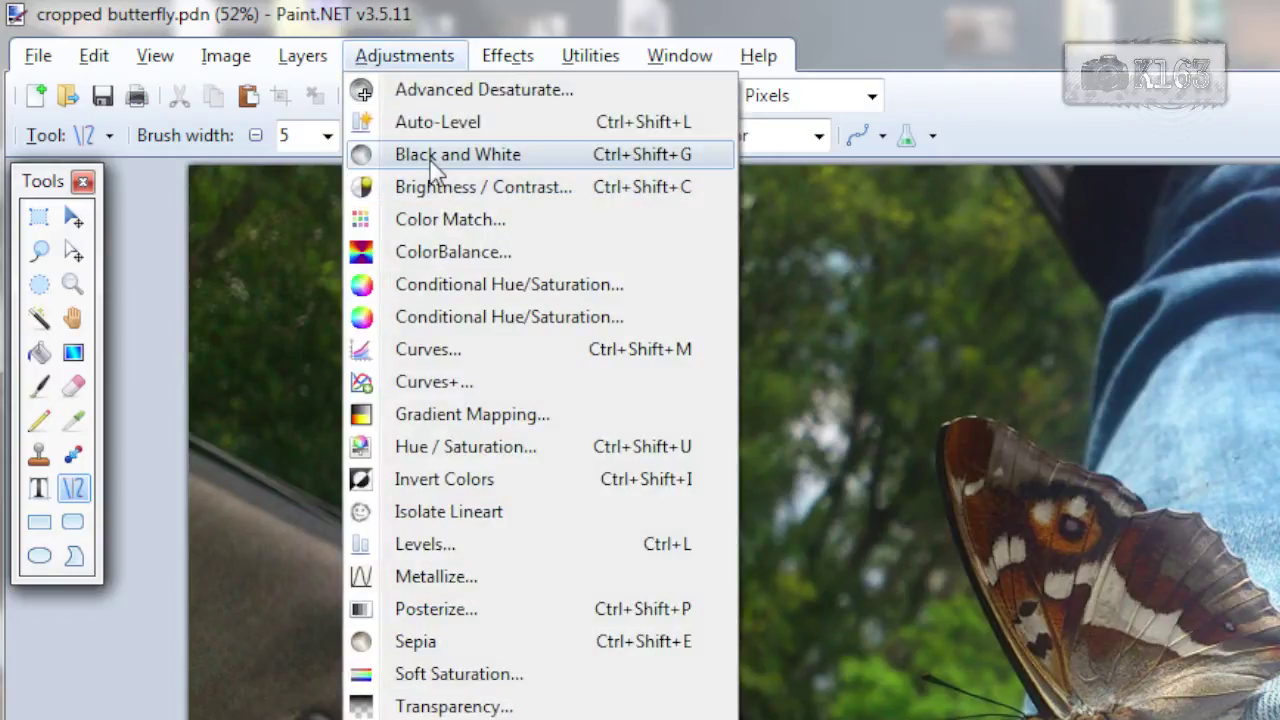
{"action": "left_click", "coordinate": [400, 152]}
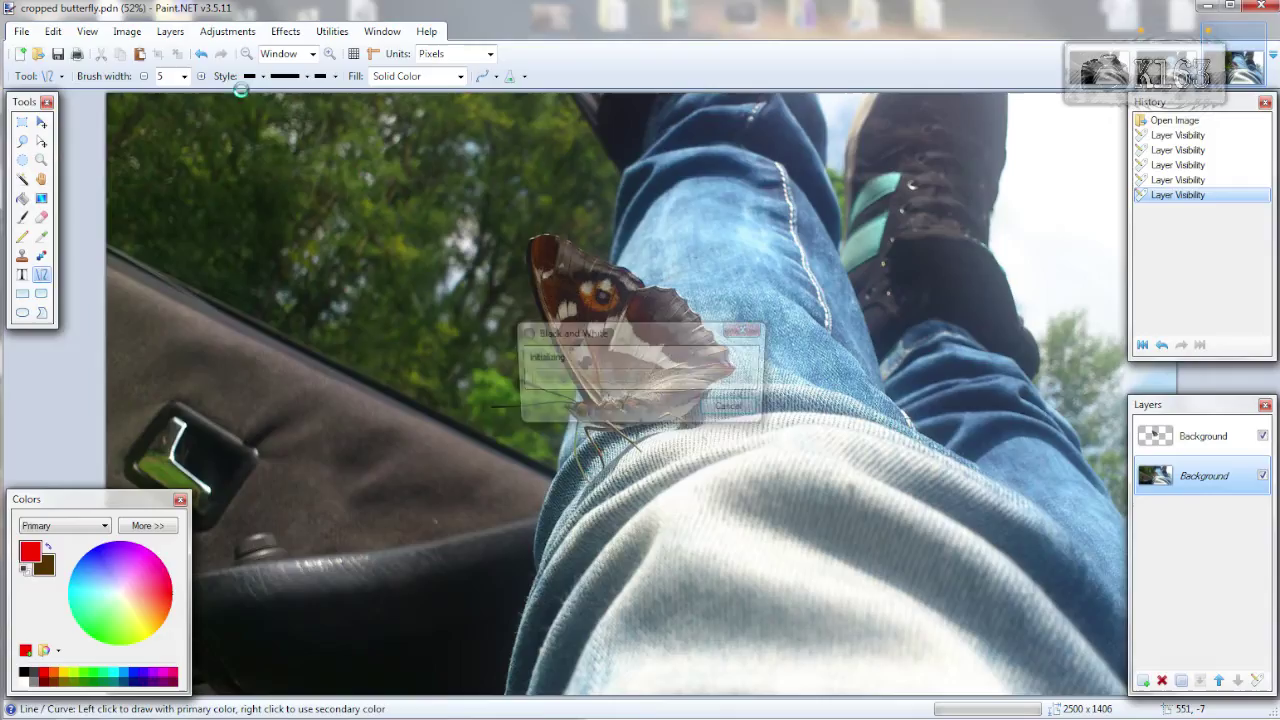
{"action": "left_click", "coordinate": [227, 33]}
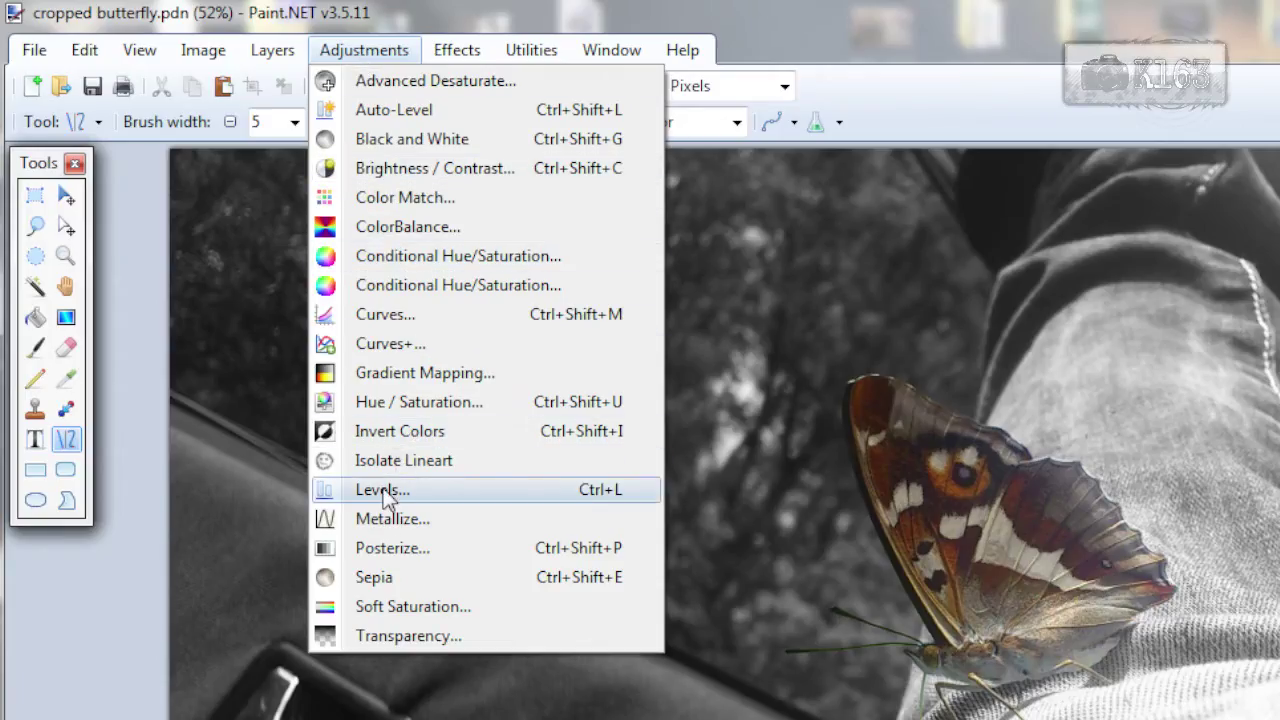
{"action": "left_click", "coordinate": [238, 305]}
{"action": "left_click_drag", "start_coordinate": [844, 431], "coordinate": [1279, 392]}
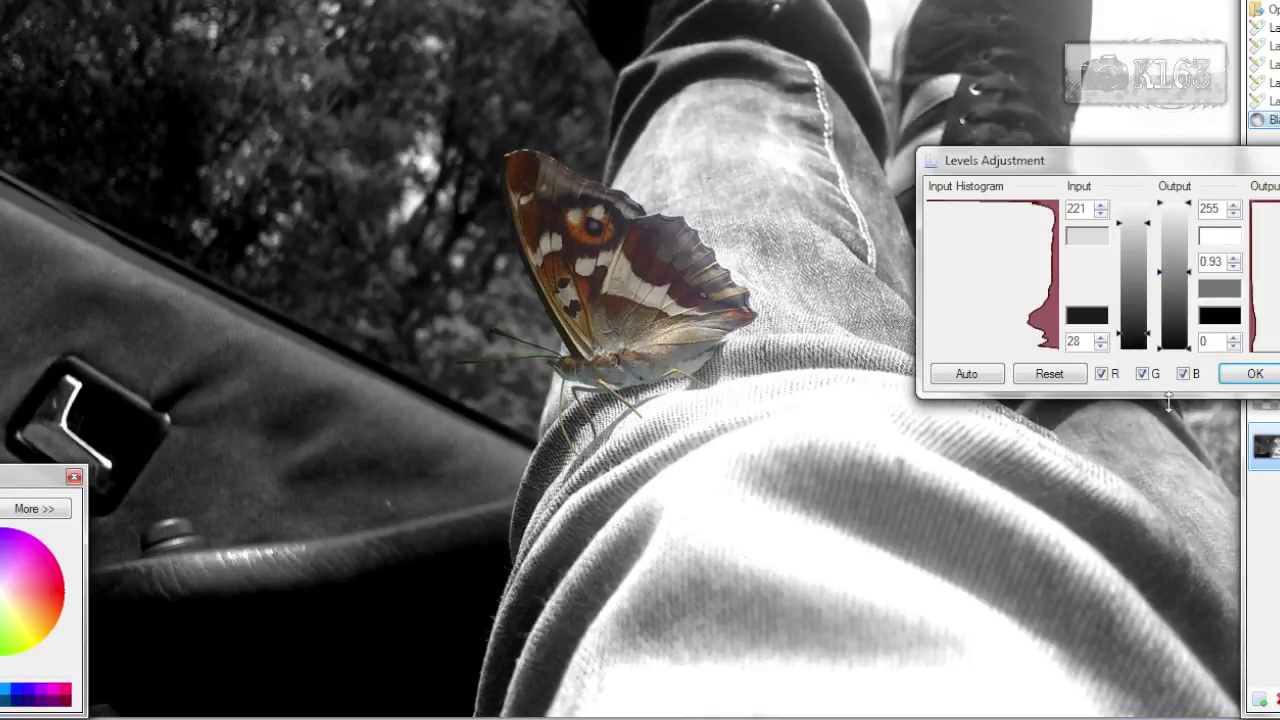
{"action": "left_click", "coordinate": [1254, 374]}
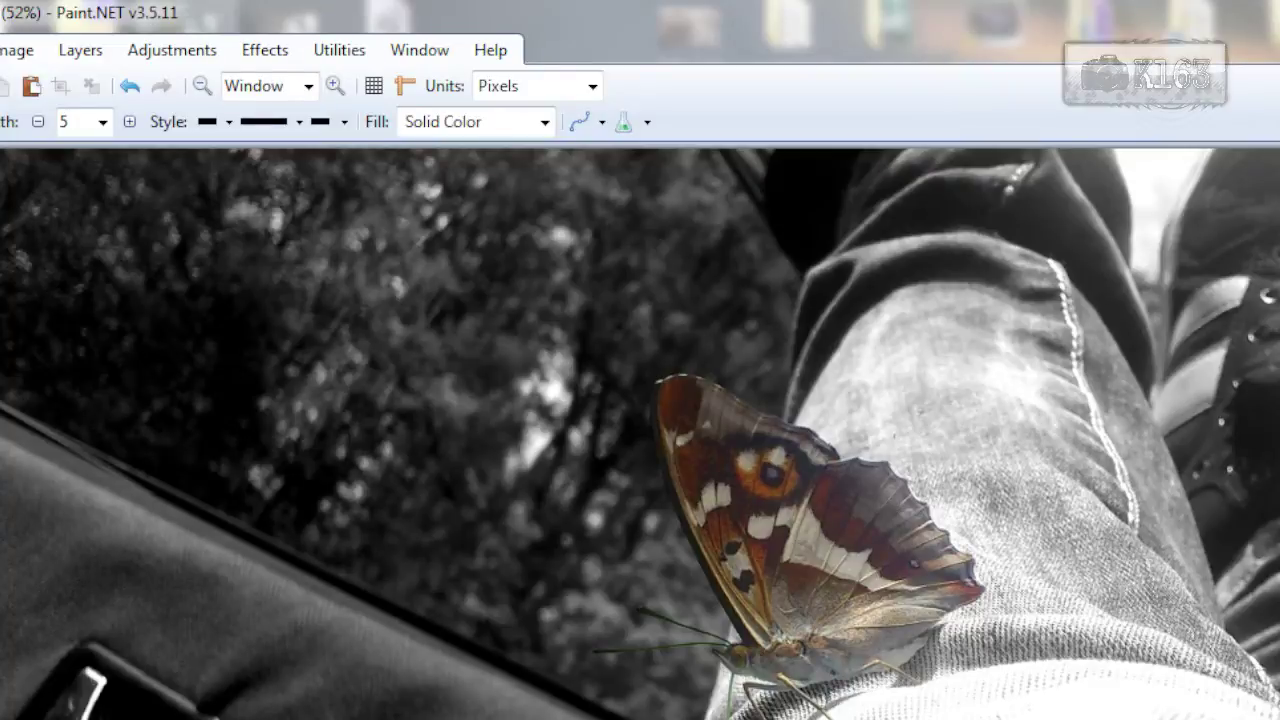
Apply a Fast Blur with radius 8 to the black-and-white photo layer
{"action": "left_click", "coordinate": [285, 31]}
{"action": "mouse_move", "coordinate": [300, 176]}
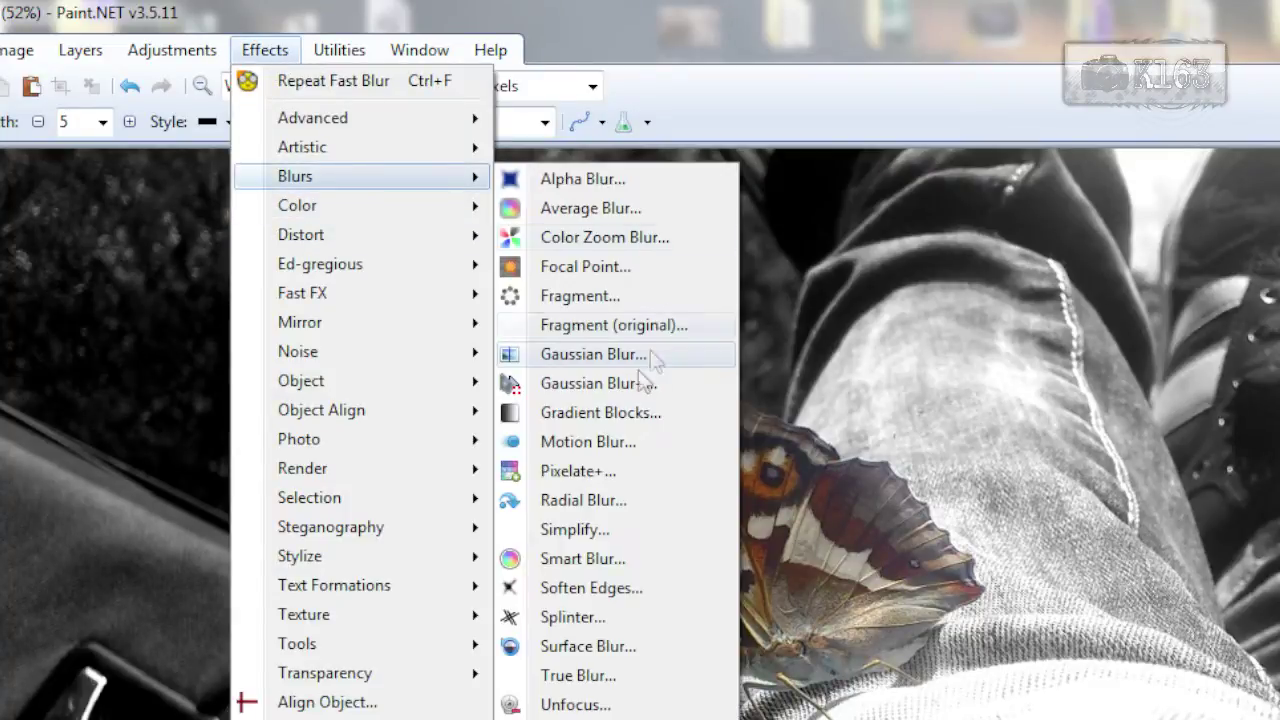
{"action": "mouse_move", "coordinate": [328, 304]}
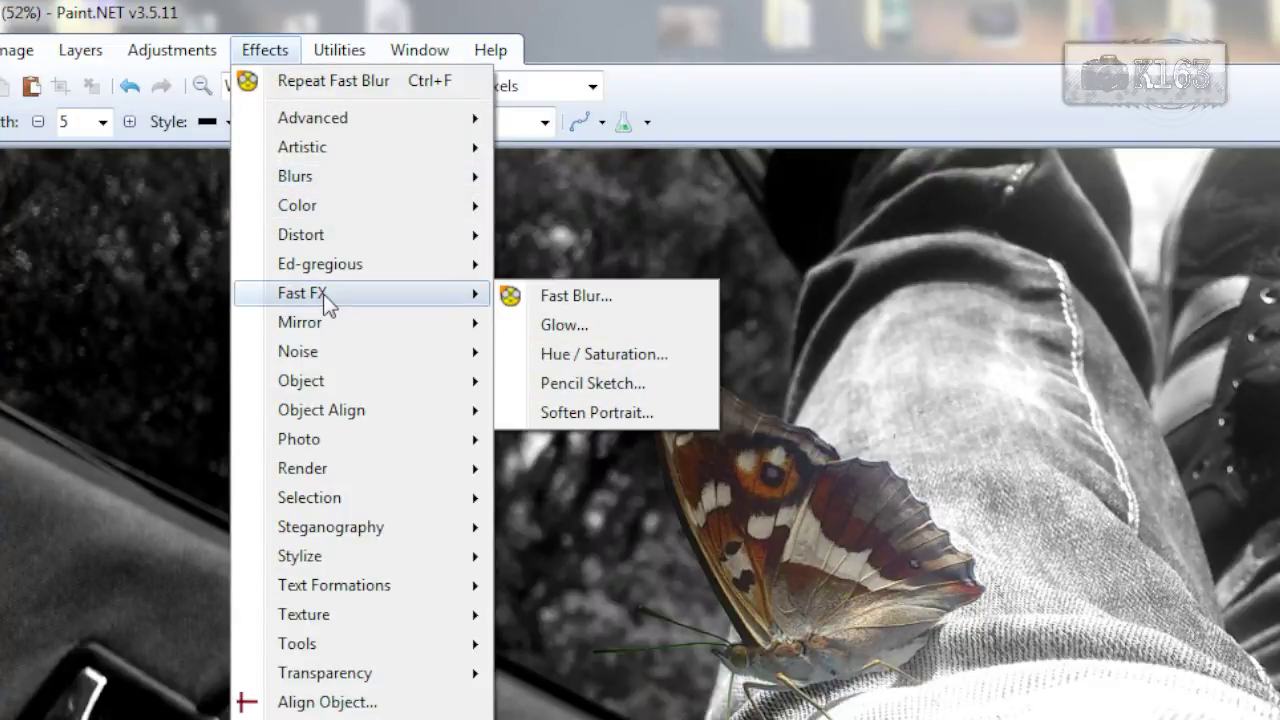
{"action": "left_click", "coordinate": [560, 296]}
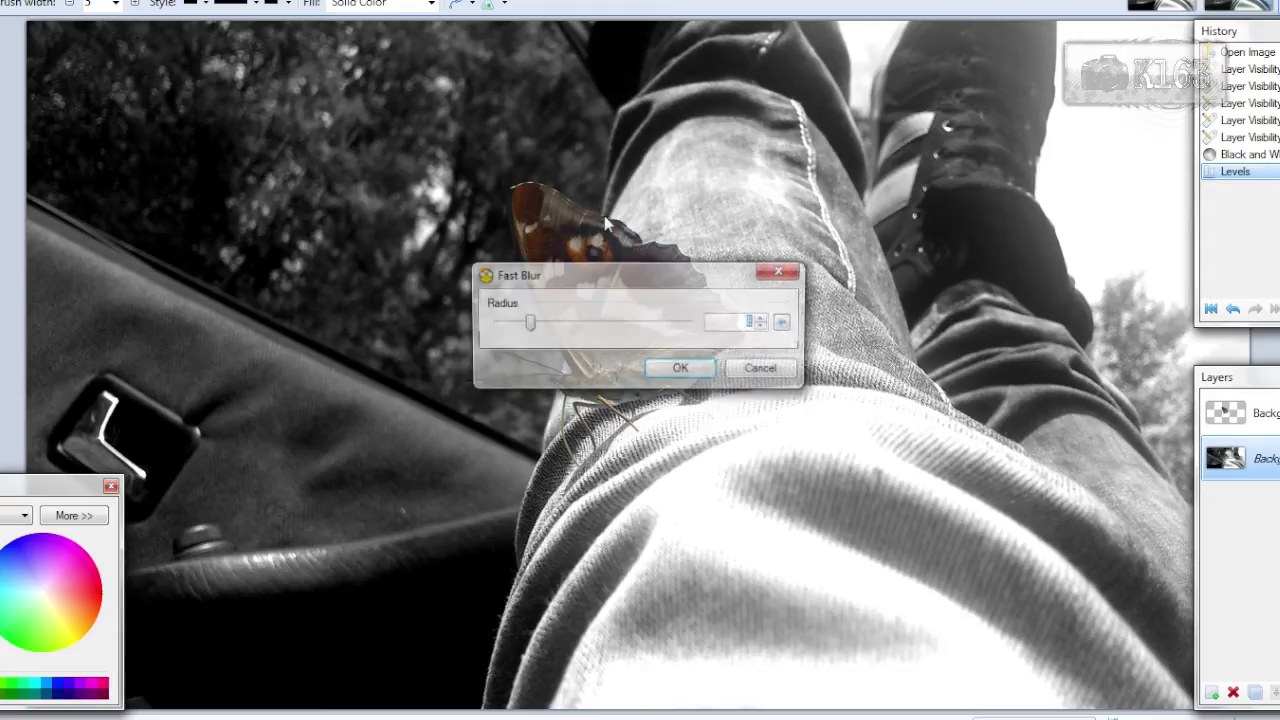
{"action": "left_click_drag", "start_coordinate": [589, 285], "coordinate": [963, 202]}
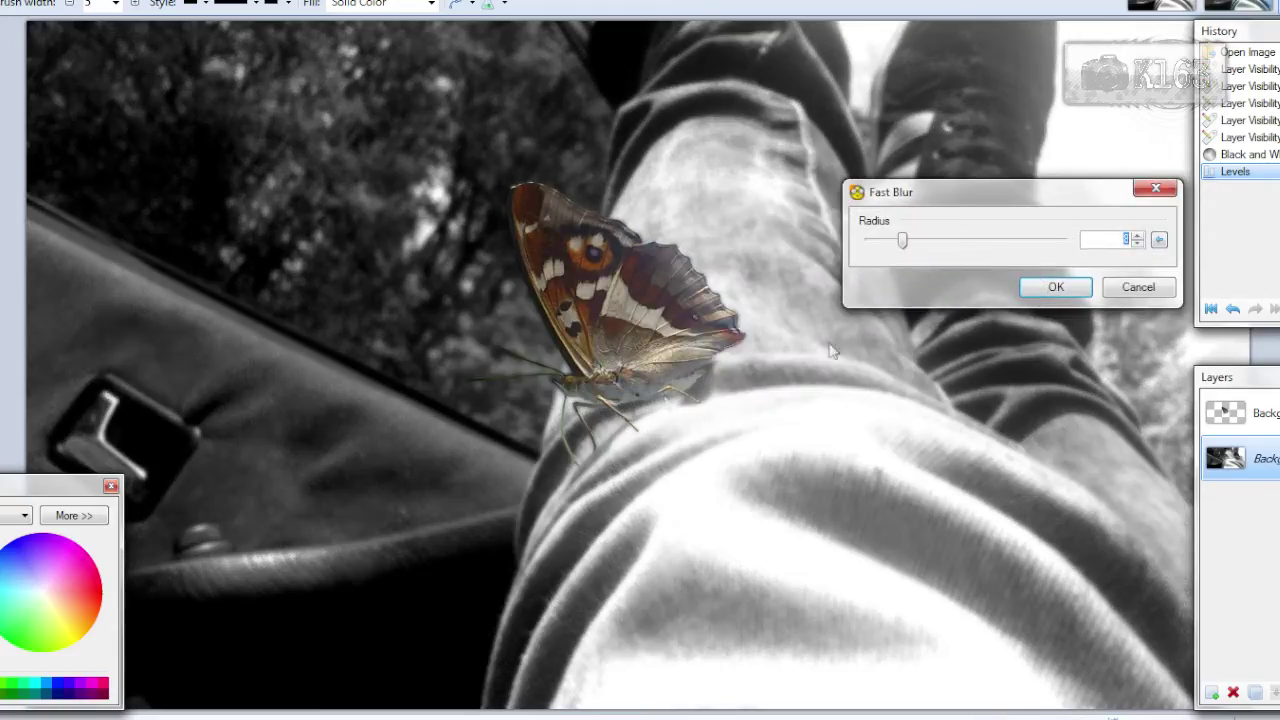
{"action": "left_click", "coordinate": [1107, 238]}
{"action": "left_click", "coordinate": [1058, 288]}
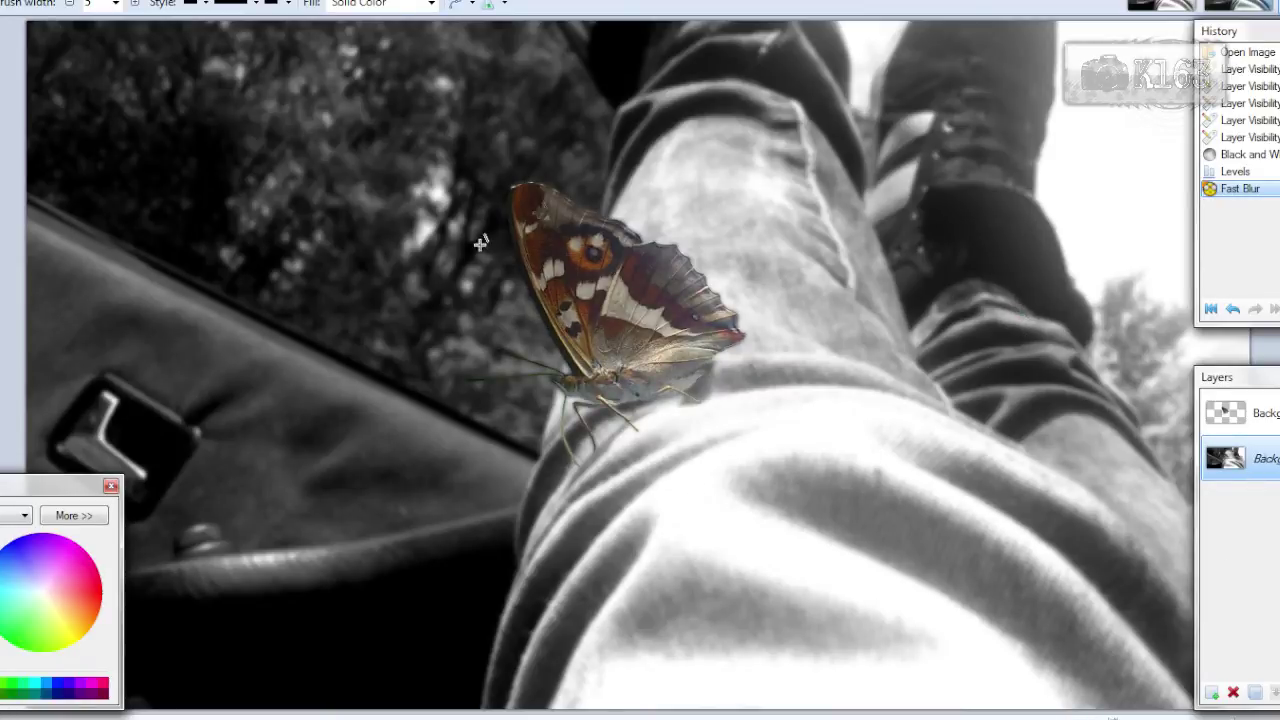
Apply a Feather with the default radius to the butterfly cut-out layer
{"action": "left_click", "coordinate": [1230, 413]}
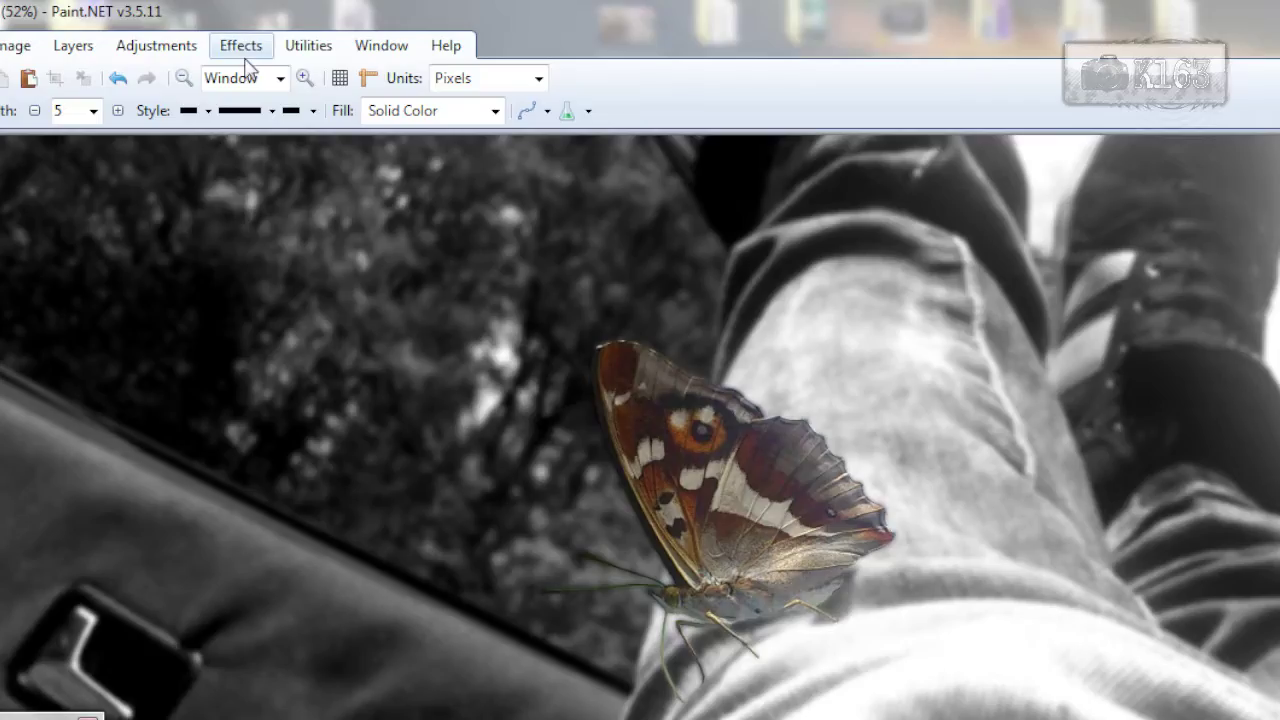
{"action": "left_click", "coordinate": [243, 47]}
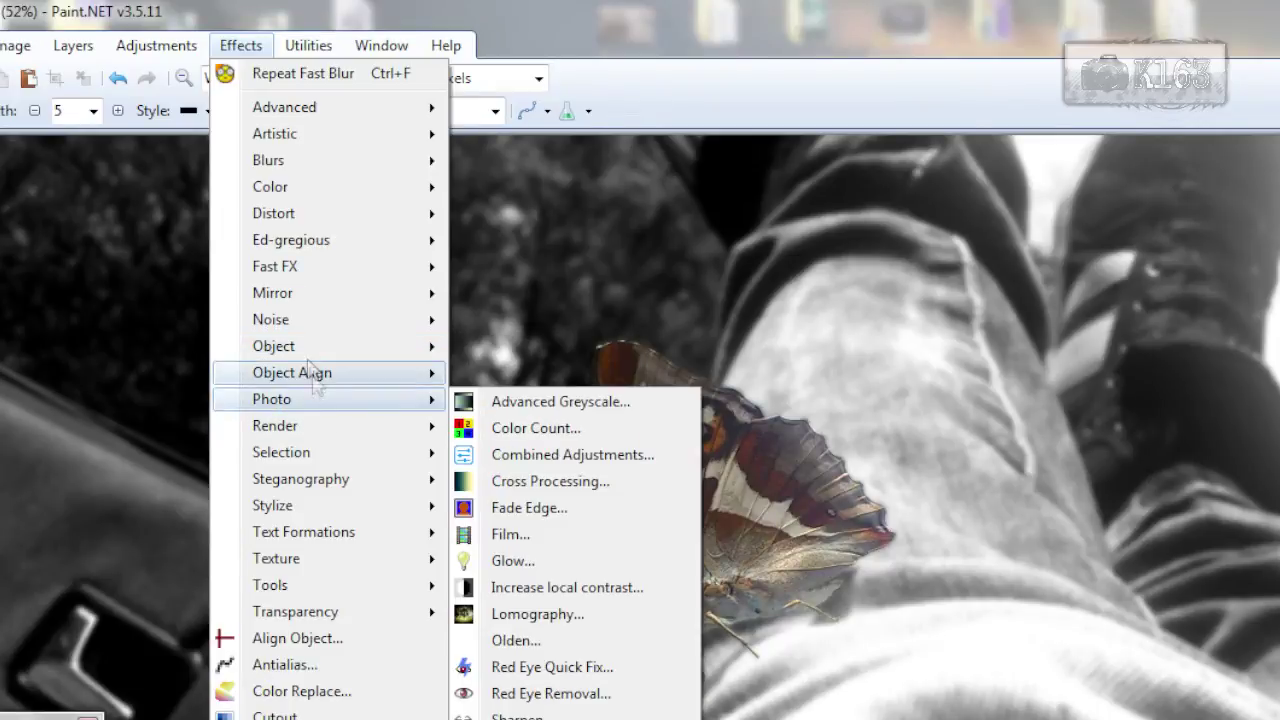
{"action": "mouse_move", "coordinate": [296, 410]}
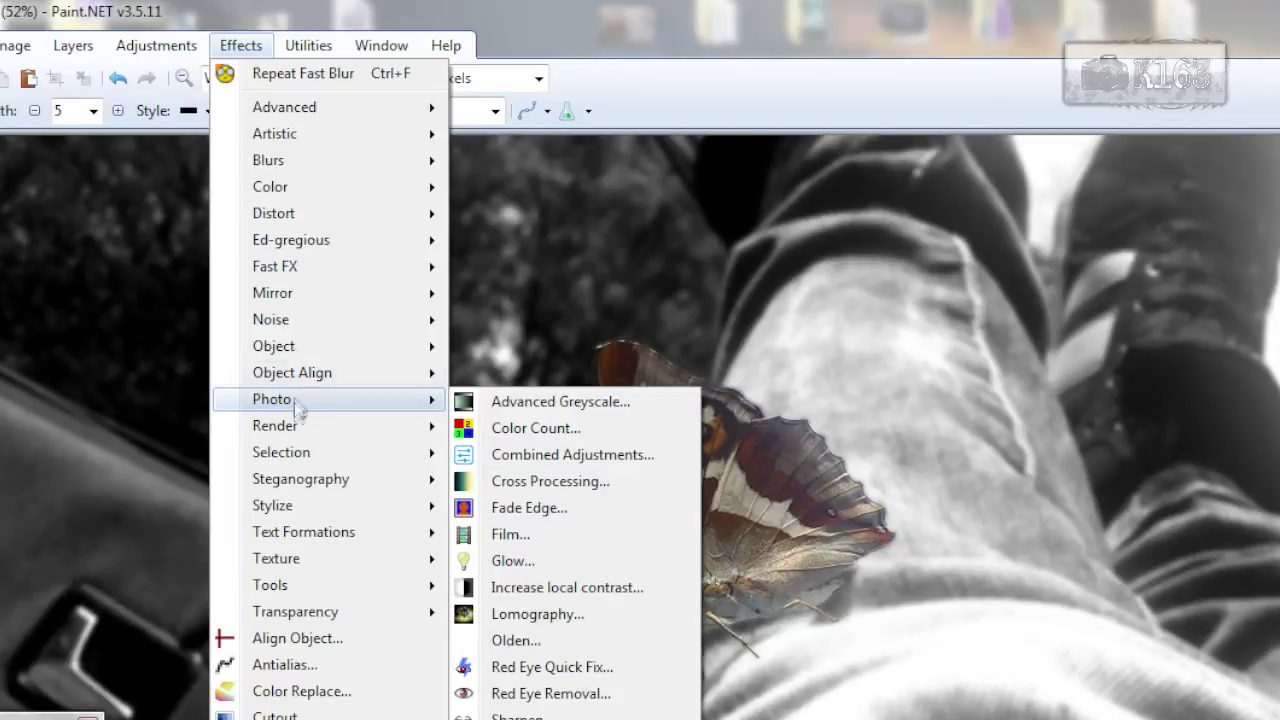
{"action": "mouse_move", "coordinate": [320, 347]}
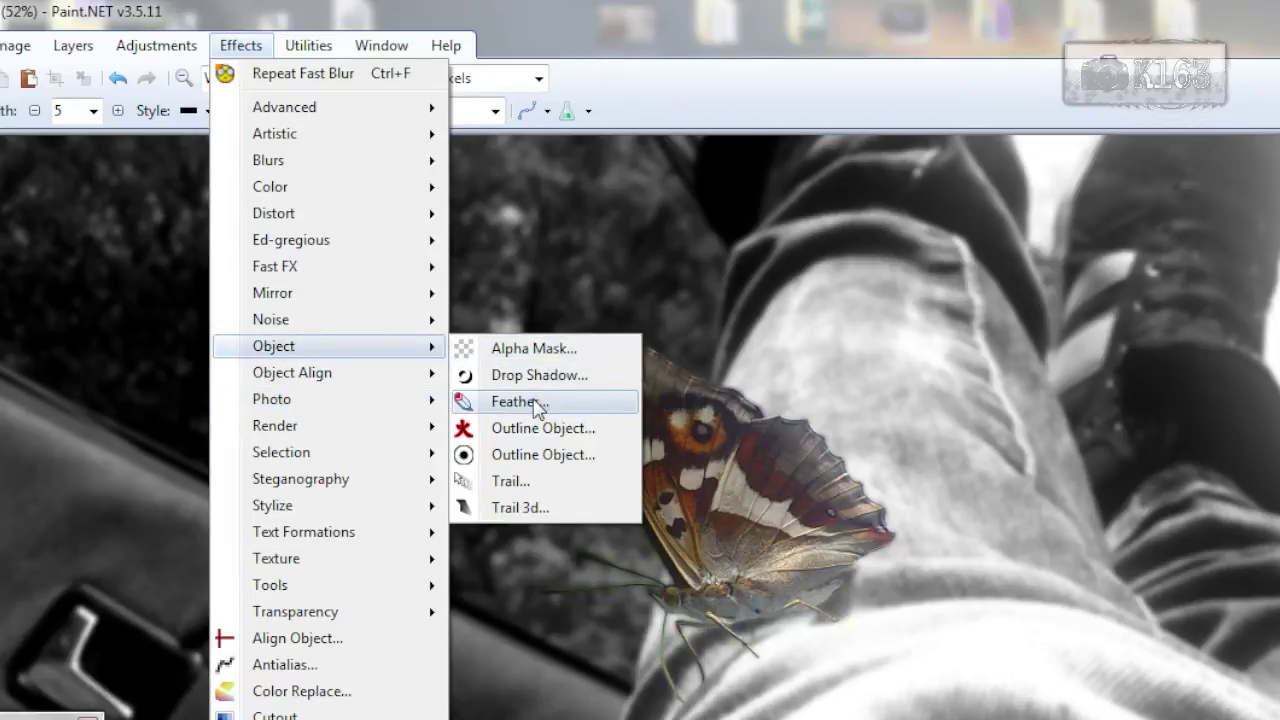
{"action": "left_click", "coordinate": [535, 402]}
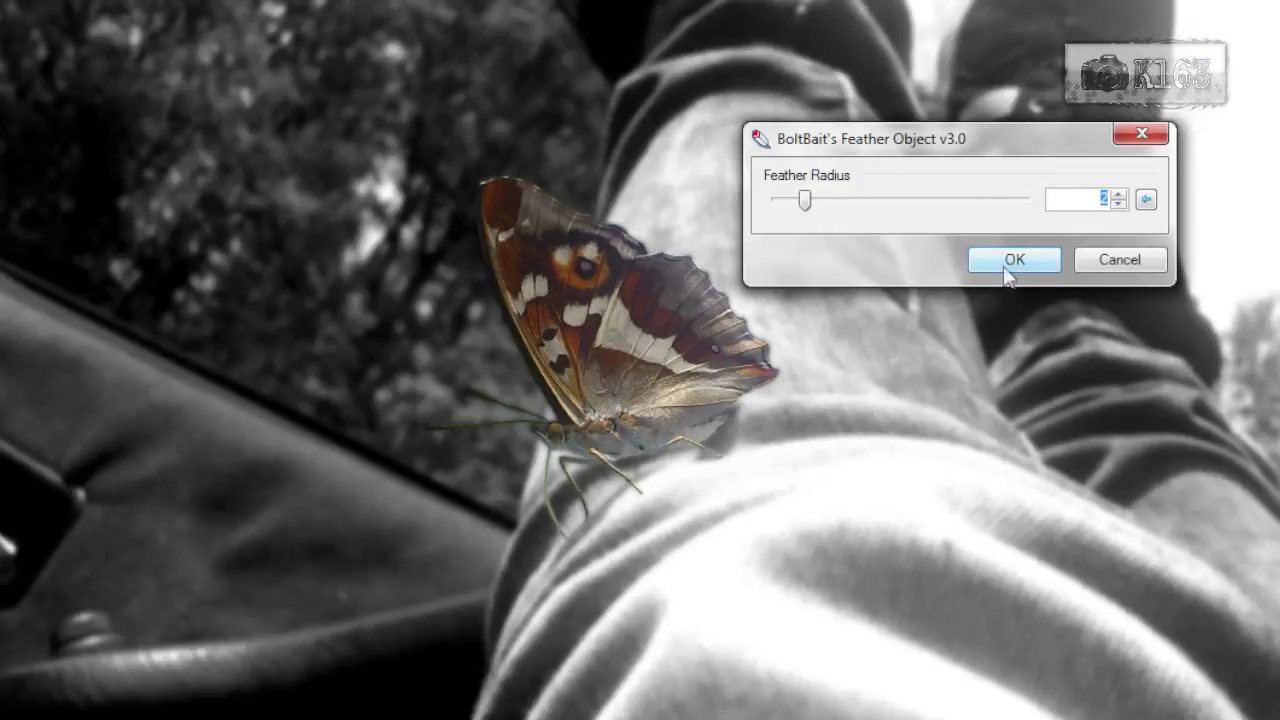
{"action": "left_click", "coordinate": [1012, 263]}
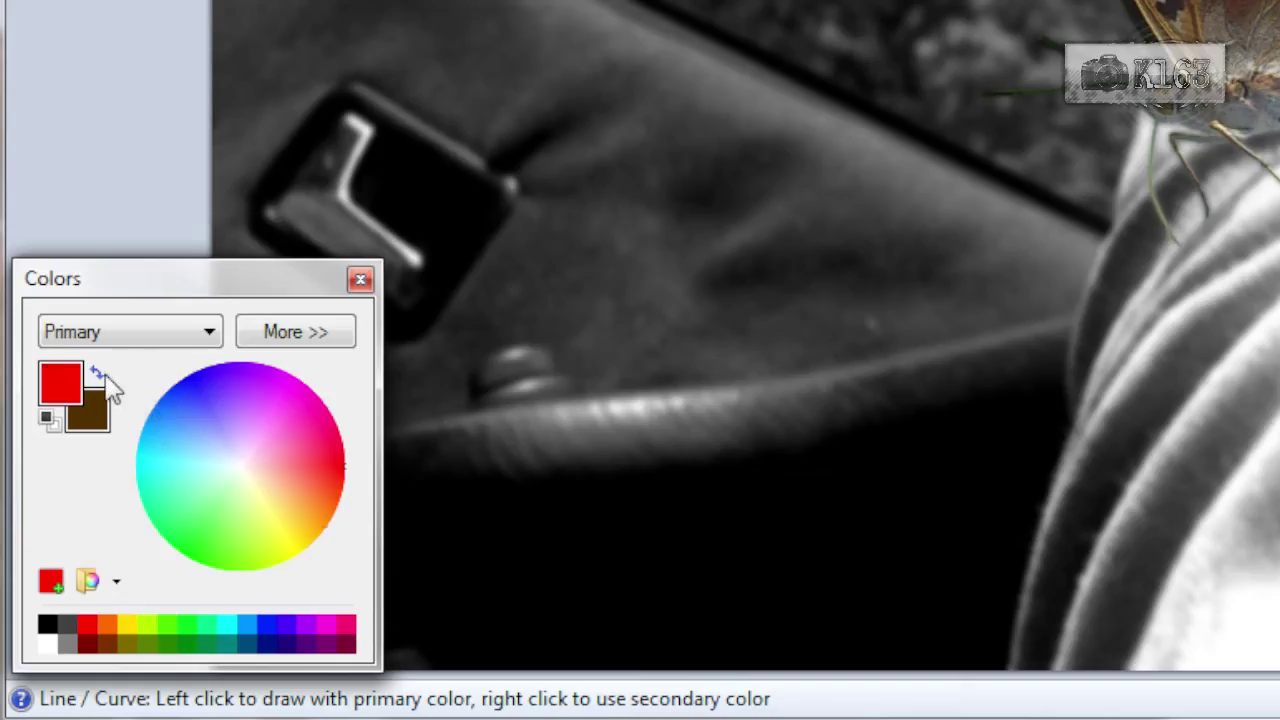
Fill Layer 3 with dark brown, hex 513200
{"action": "left_click", "coordinate": [108, 378]}
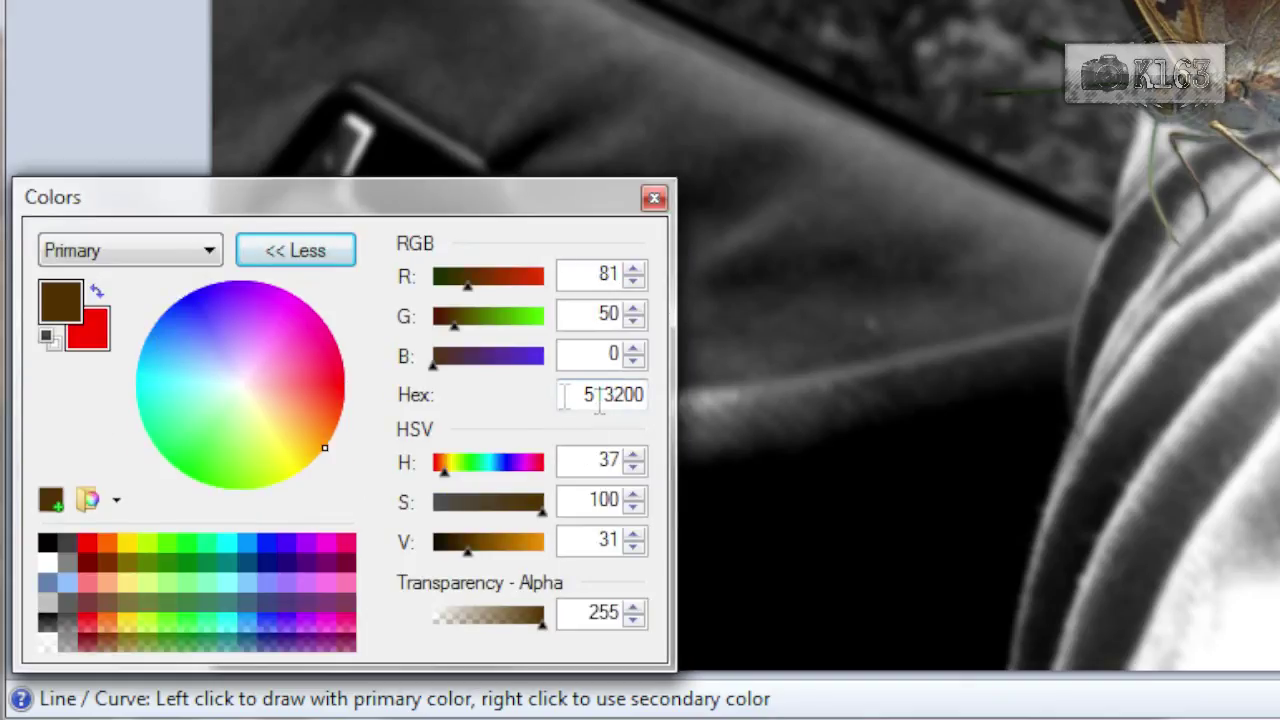
{"action": "double_click", "coordinate": [593, 398]}
{"action": "left_click", "coordinate": [592, 398]}
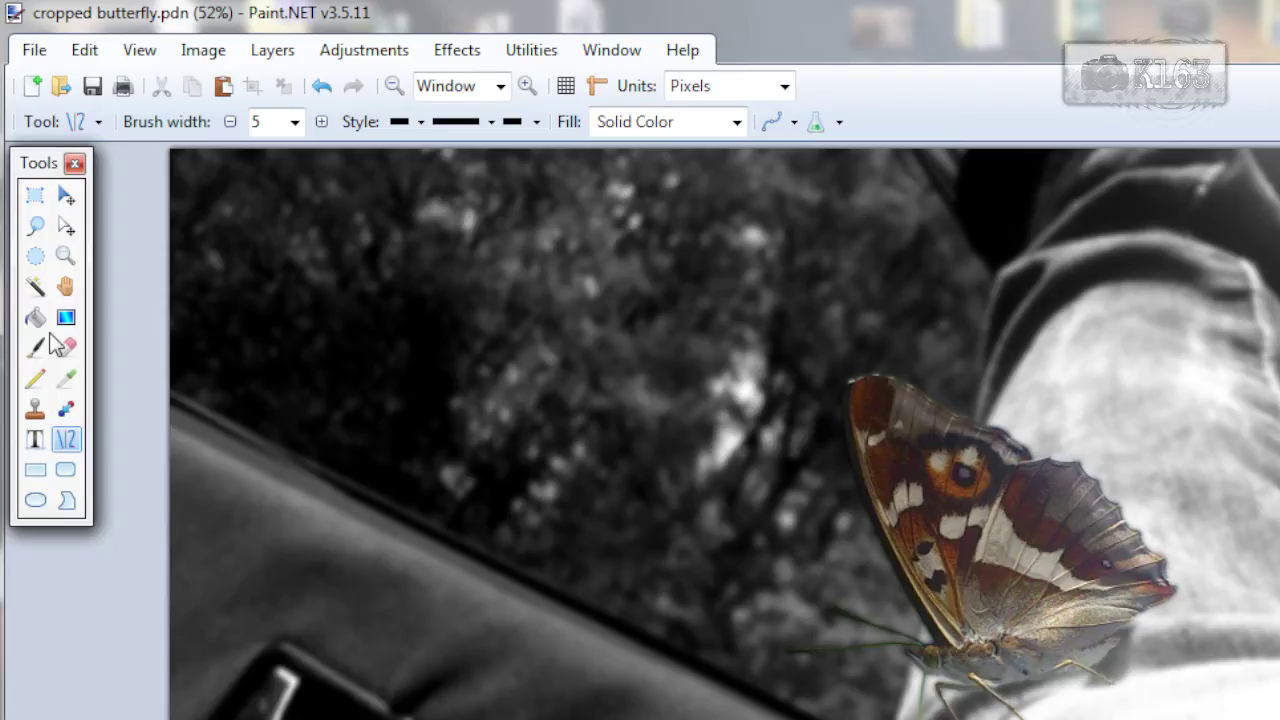
{"action": "key", "text": "f"}
{"action": "left_click", "coordinate": [507, 410]}
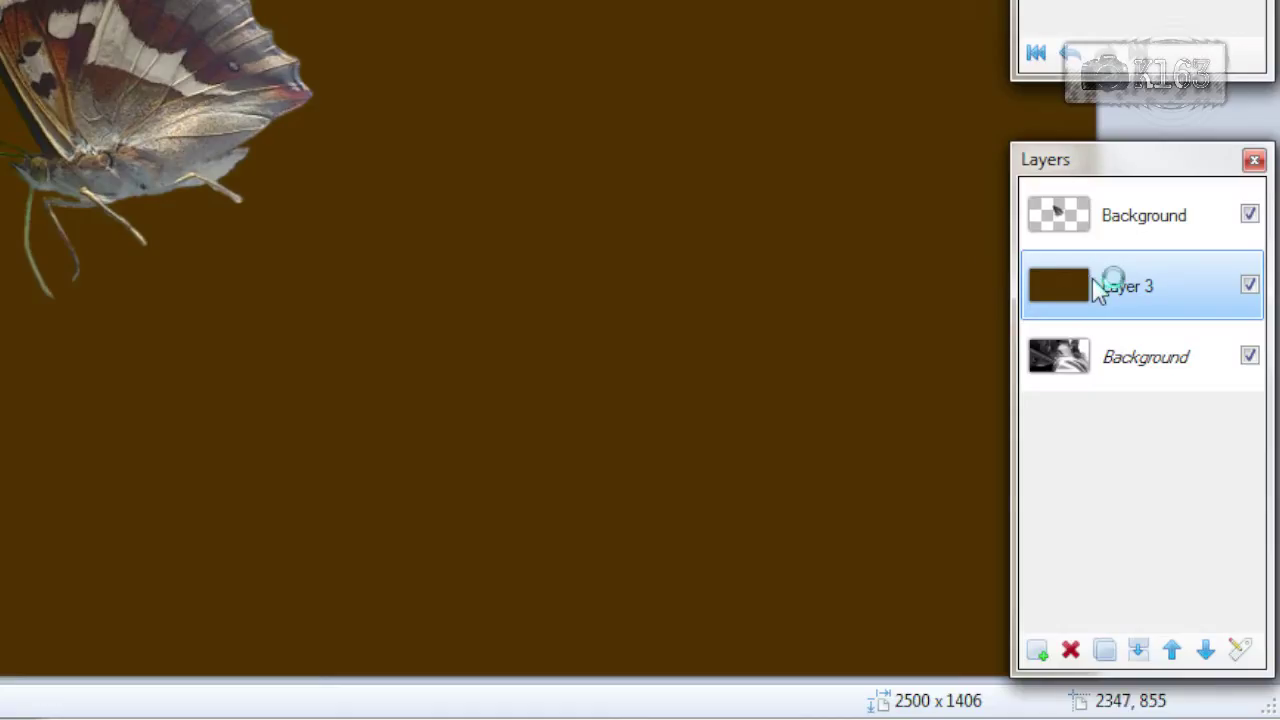
Set Layer 3's blend mode to Lighten with opacity 21
{"action": "double_click", "coordinate": [1103, 286]}
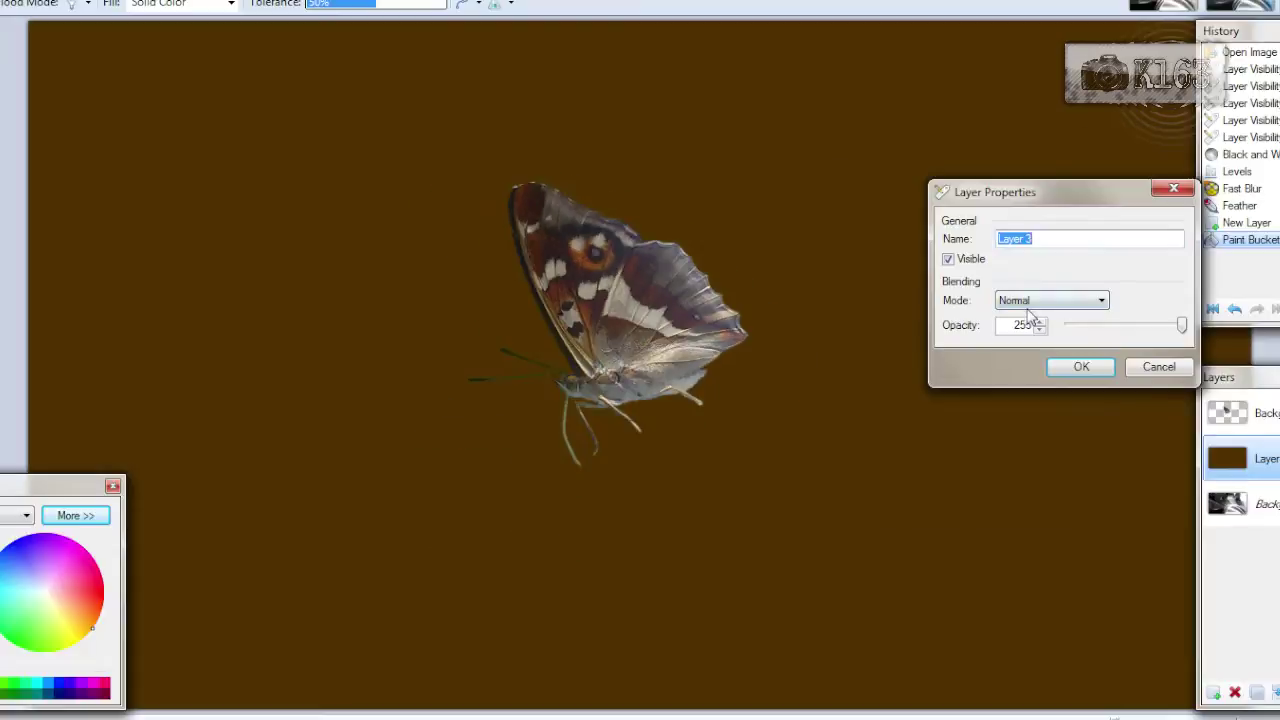
{"action": "left_click", "coordinate": [1028, 304]}
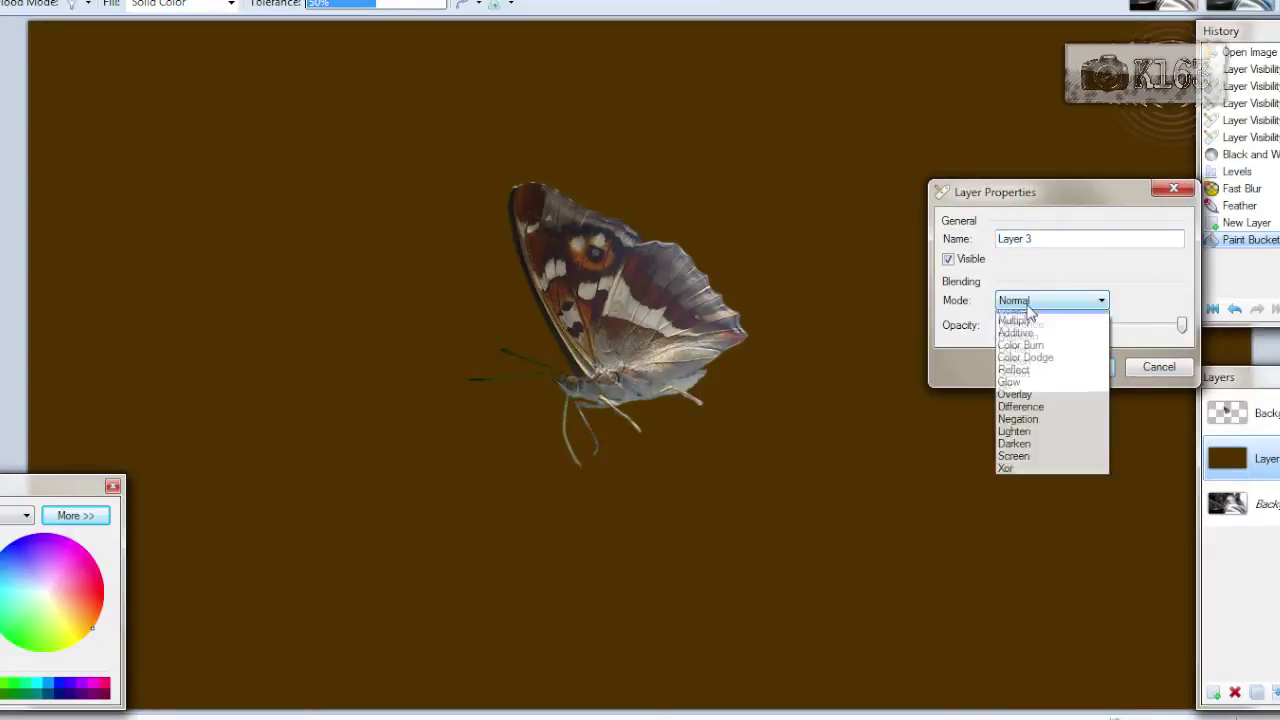
{"action": "left_click", "coordinate": [1017, 440]}
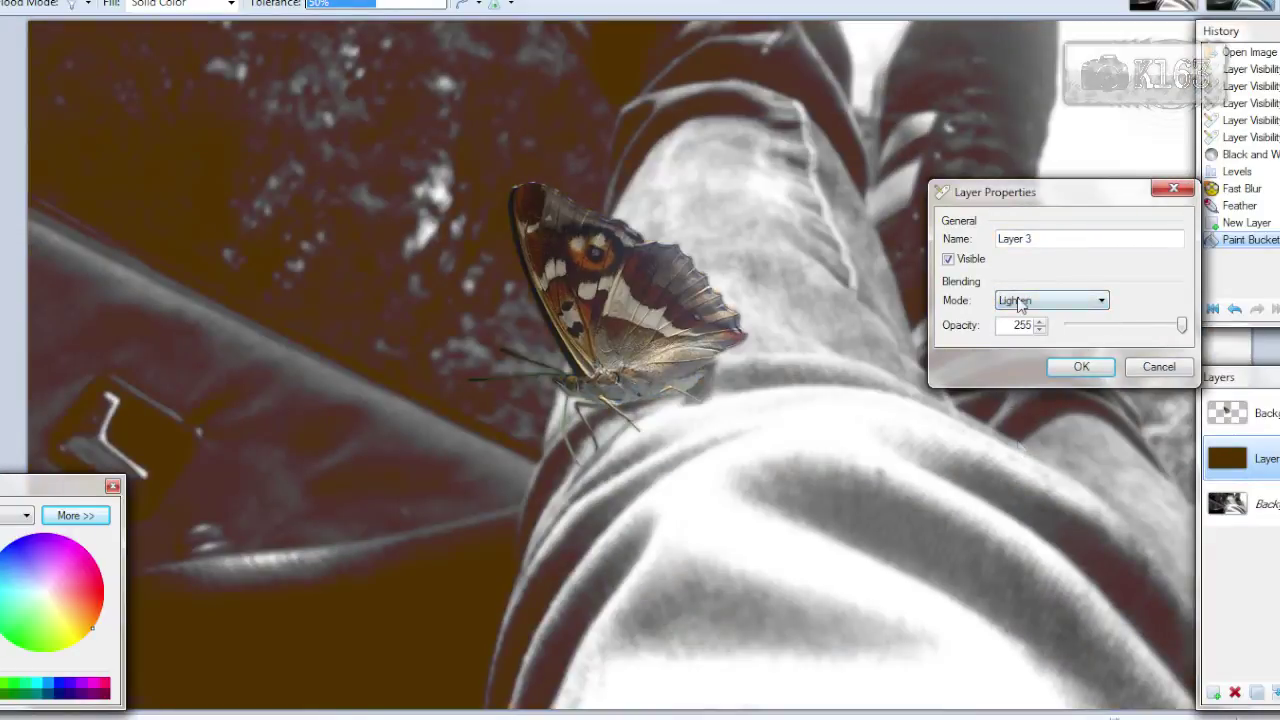
{"action": "left_click_drag", "start_coordinate": [1100, 328], "coordinate": [1085, 332]}
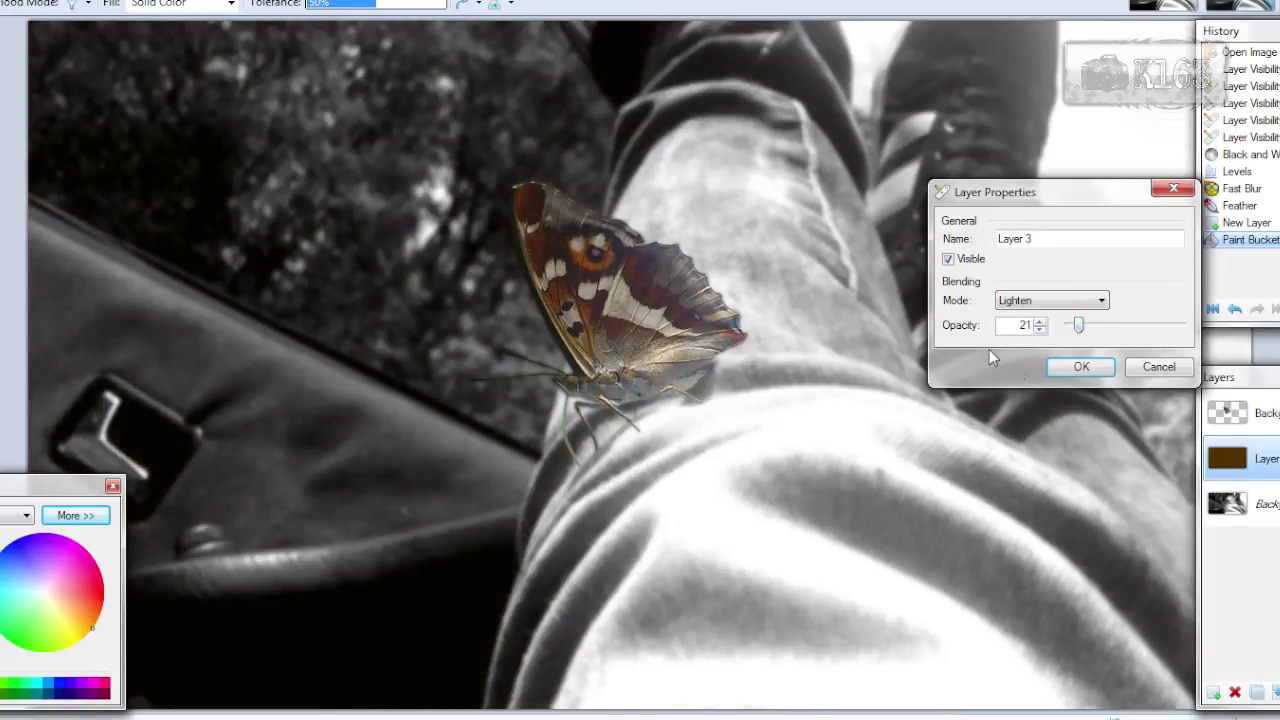
{"action": "left_click_drag", "start_coordinate": [1000, 192], "coordinate": [986, 364]}
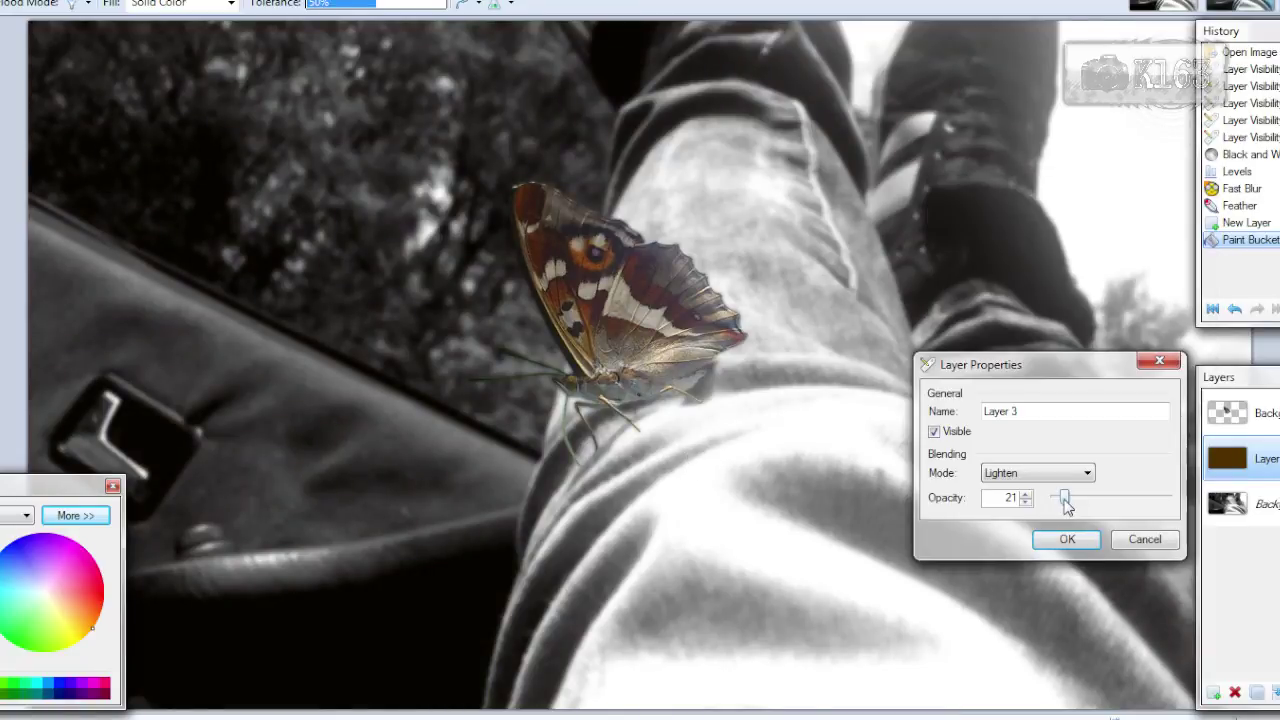
{"action": "left_click", "coordinate": [1066, 538]}
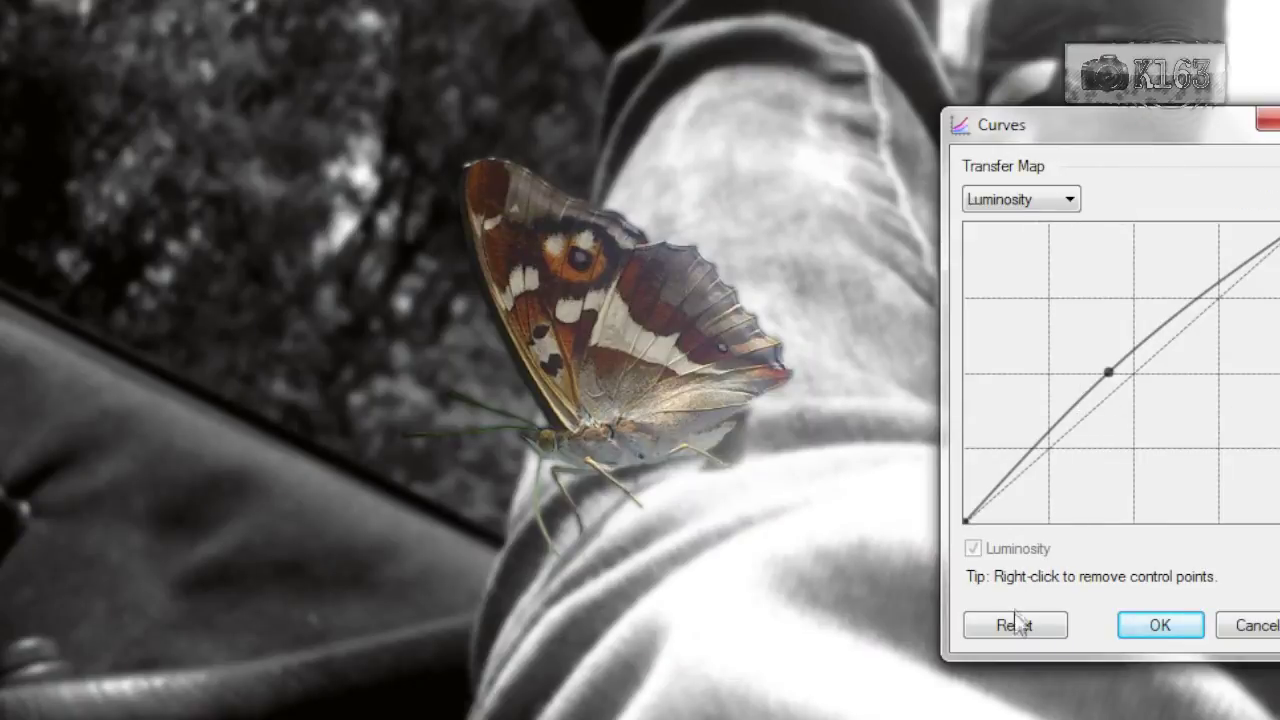
Reset Curves and add a low point to darken the photo's shadows
{"action": "left_click", "coordinate": [521, 600]}
{"action": "left_click", "coordinate": [1050, 464]}
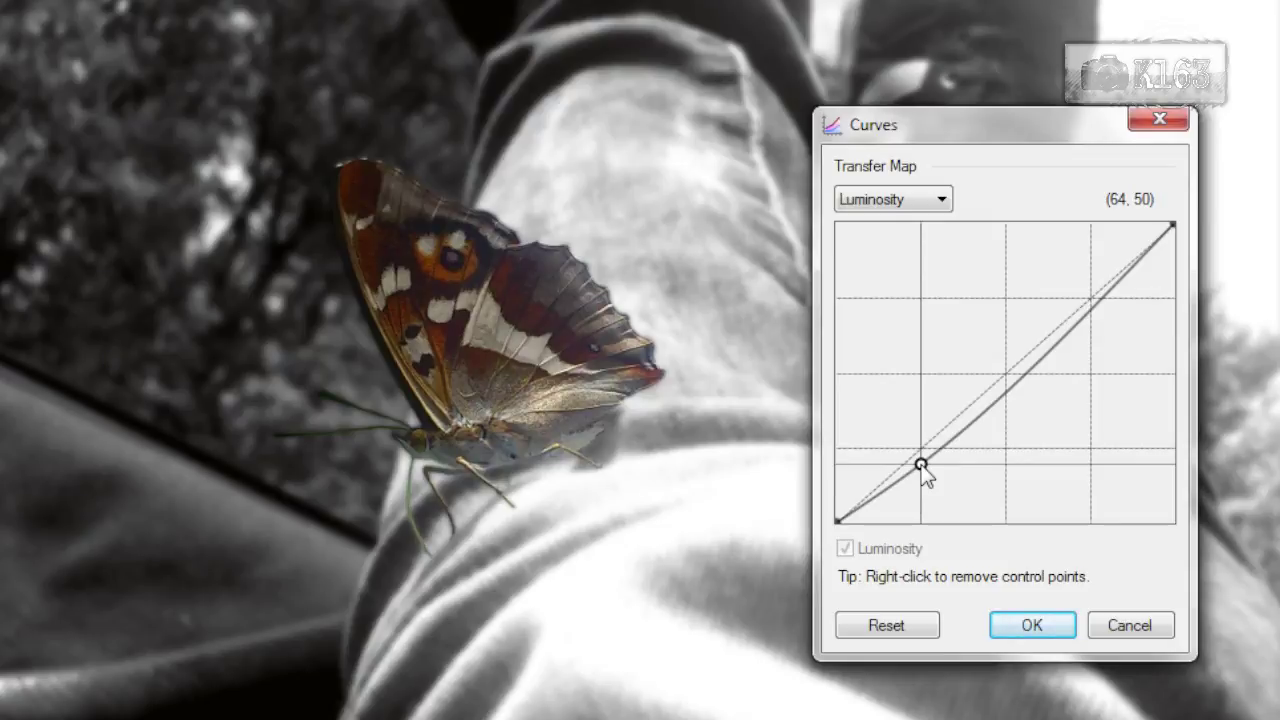
{"action": "left_click", "coordinate": [1038, 630]}
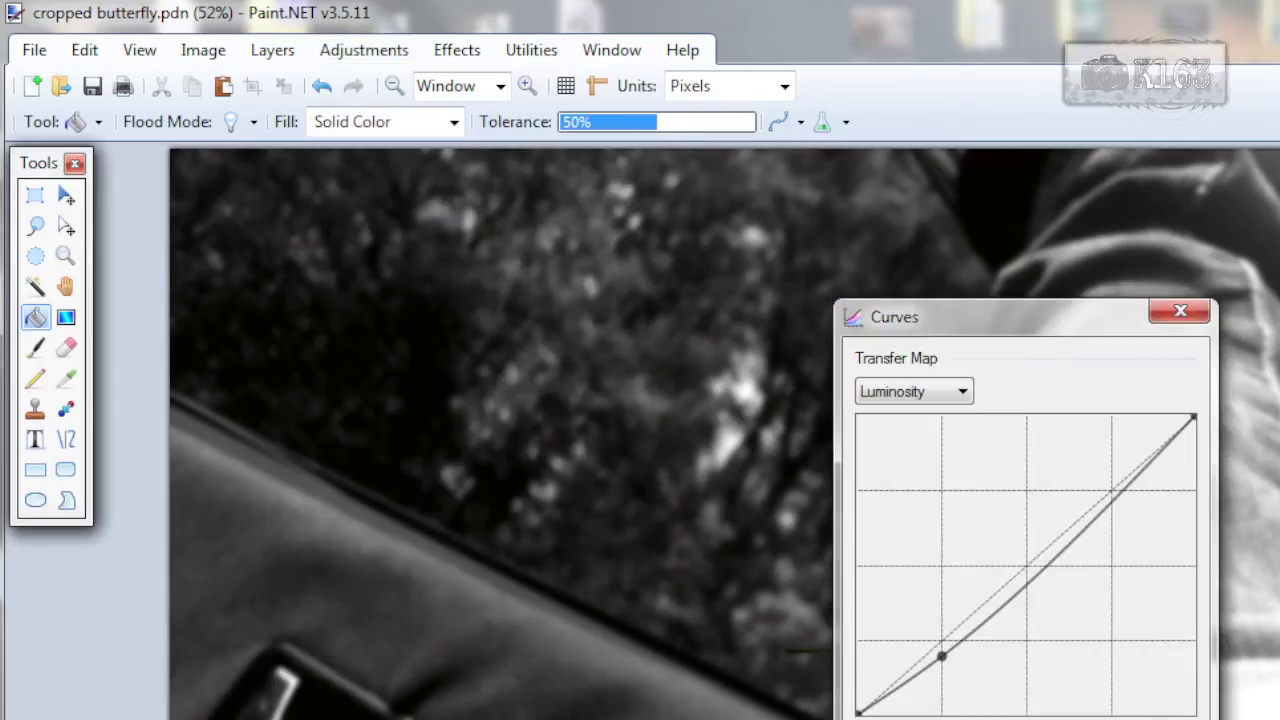
Raise the curve's midpoint slightly to lift the photo's midtones
{"action": "left_click_drag", "start_coordinate": [1134, 312], "coordinate": [1133, 310]}
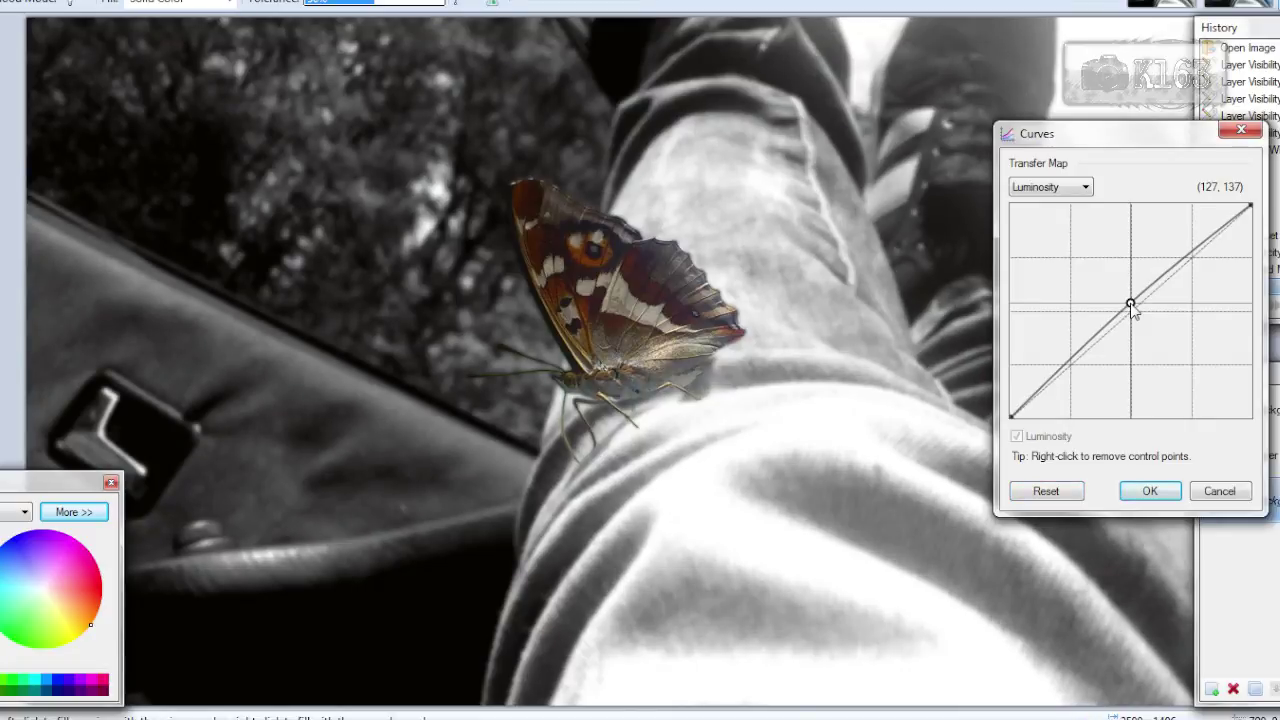
{"action": "mouse_move", "coordinate": [1134, 310]}
{"action": "left_mouse_down"}
{"action": "mouse_move", "coordinate": [1124, 302]}
{"action": "mouse_move", "coordinate": [1126, 313]}
{"action": "left_mouse_up"}
{"action": "key", "text": "Return"}
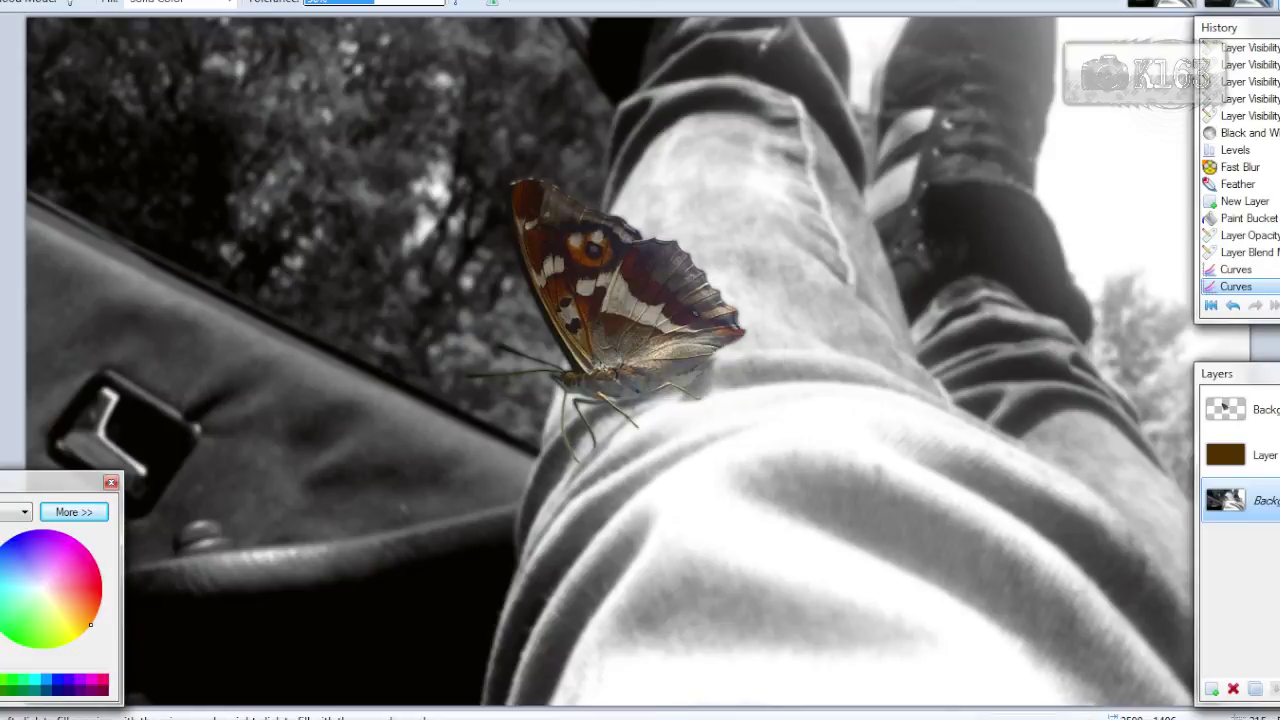
Flatten the image into one layer and hide the floating panels
{"action": "left_click", "coordinate": [54, 0]}
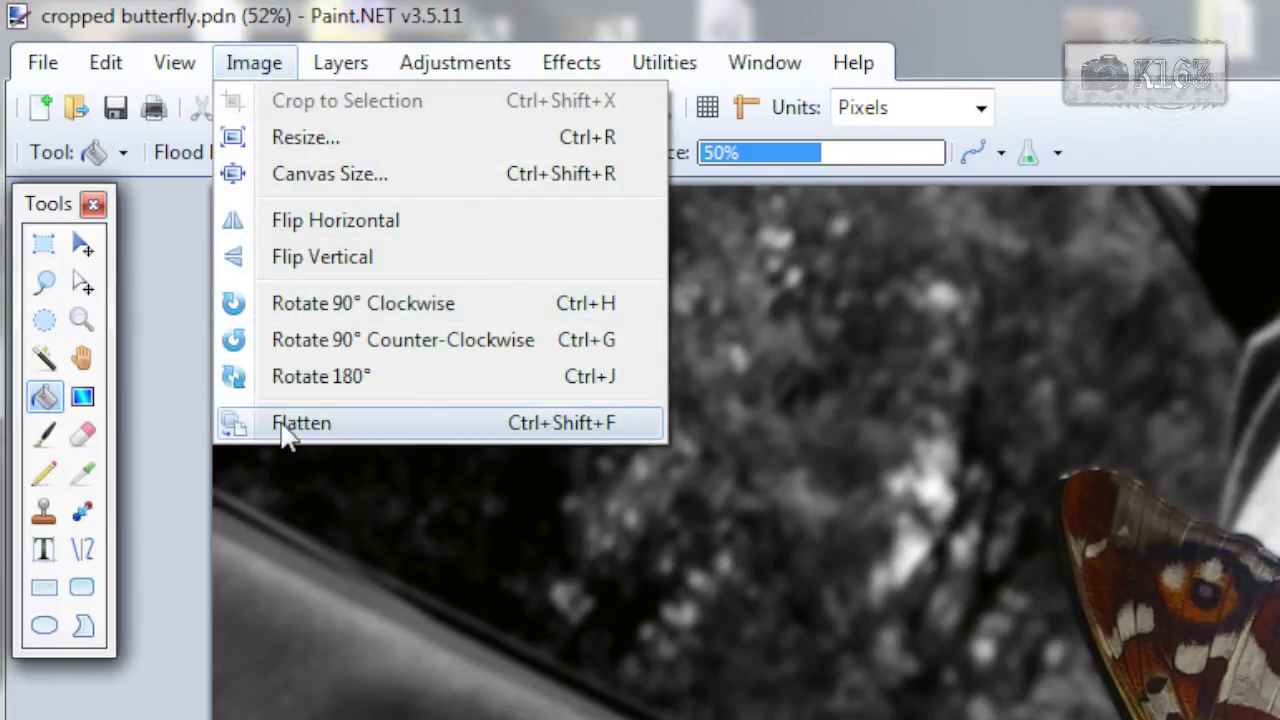
{"action": "left_click", "coordinate": [72, 158]}
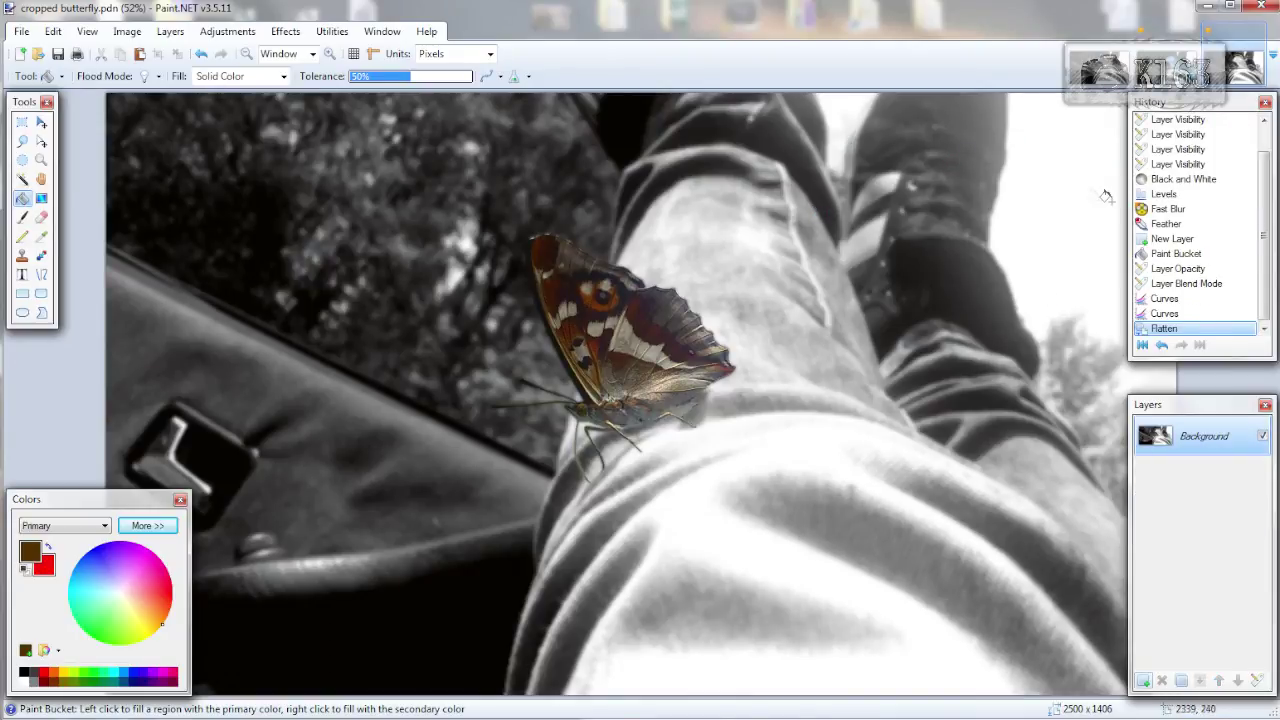
{"action": "key", "text": "F5"}
{"action": "key", "text": "F6"}
{"action": "key", "text": "F7"}
{"action": "key", "text": "F8"}
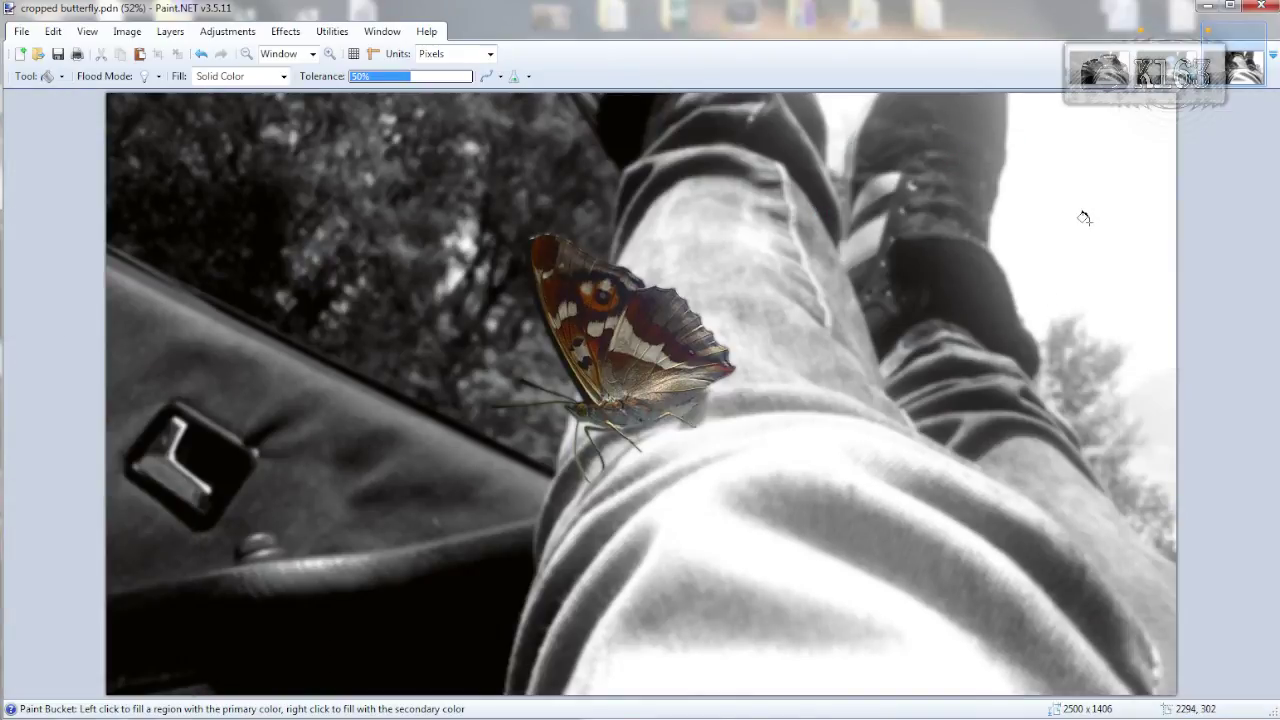
Compare the edit with the original DSC_0114.JPG and the finished reference image
{"action": "left_click", "coordinate": [1172, 82]}
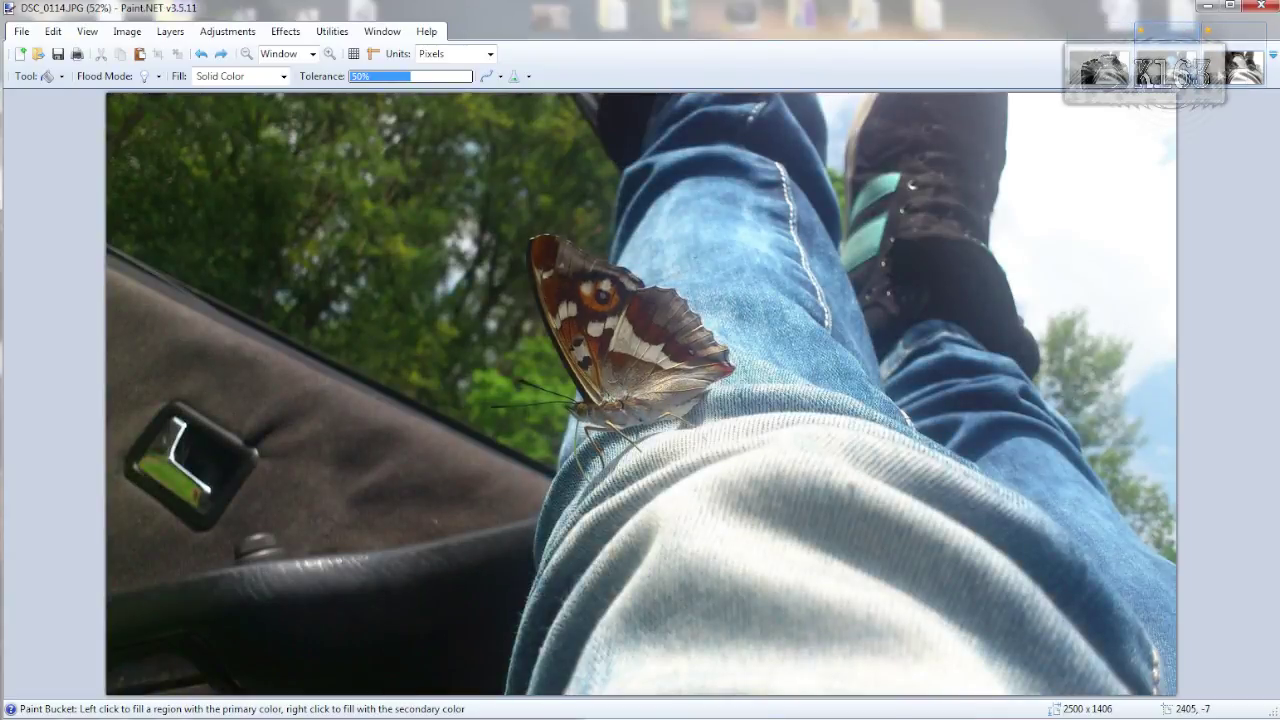
{"action": "left_click", "coordinate": [1246, 78]}
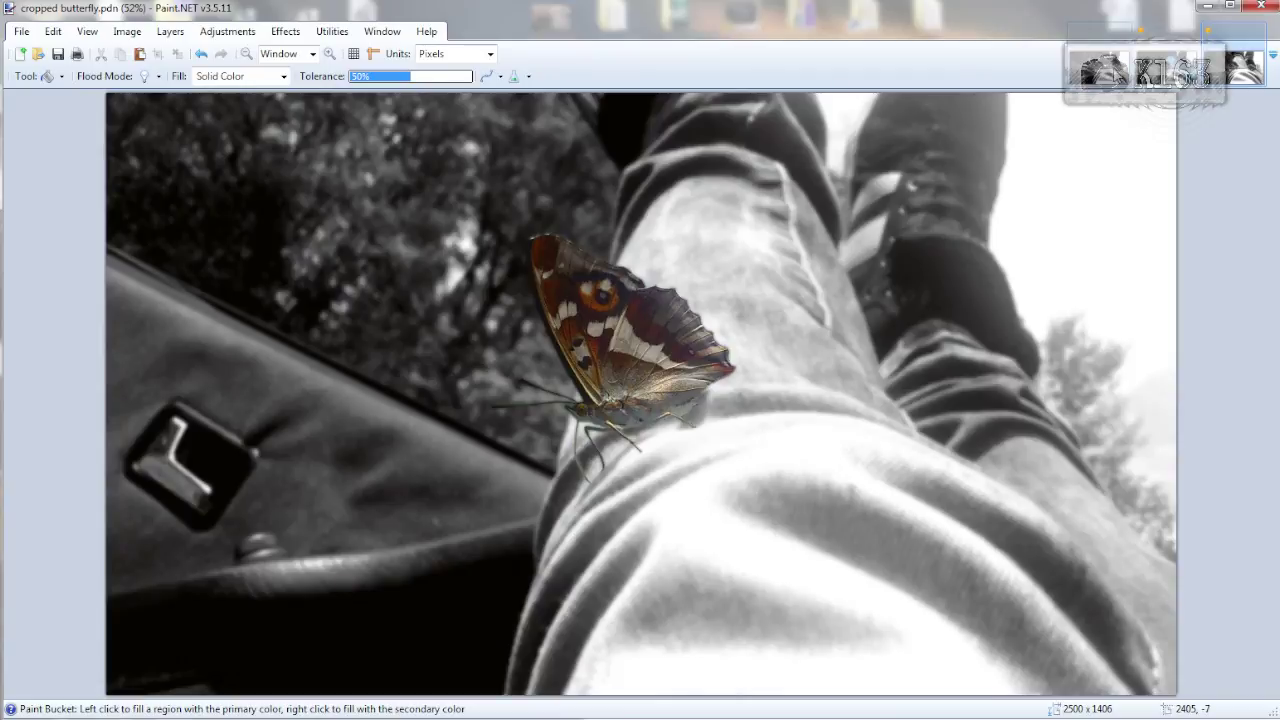
{"action": "left_click", "coordinate": [1104, 72]}
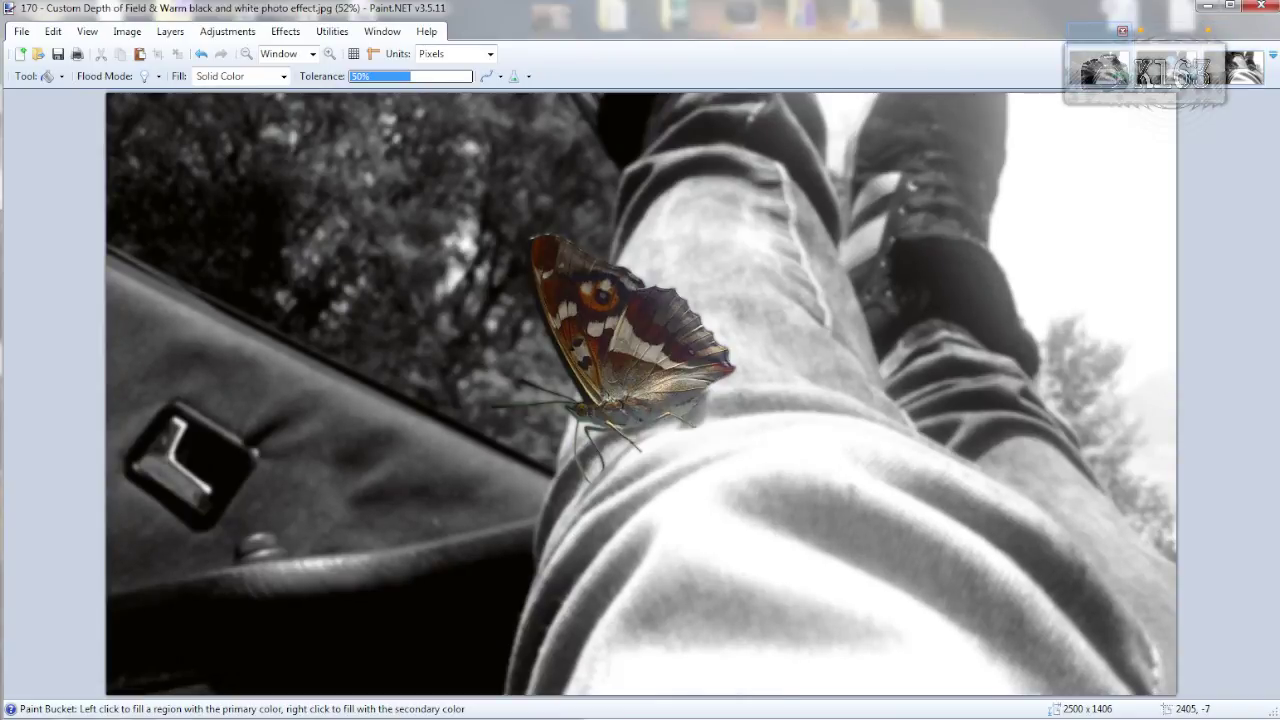